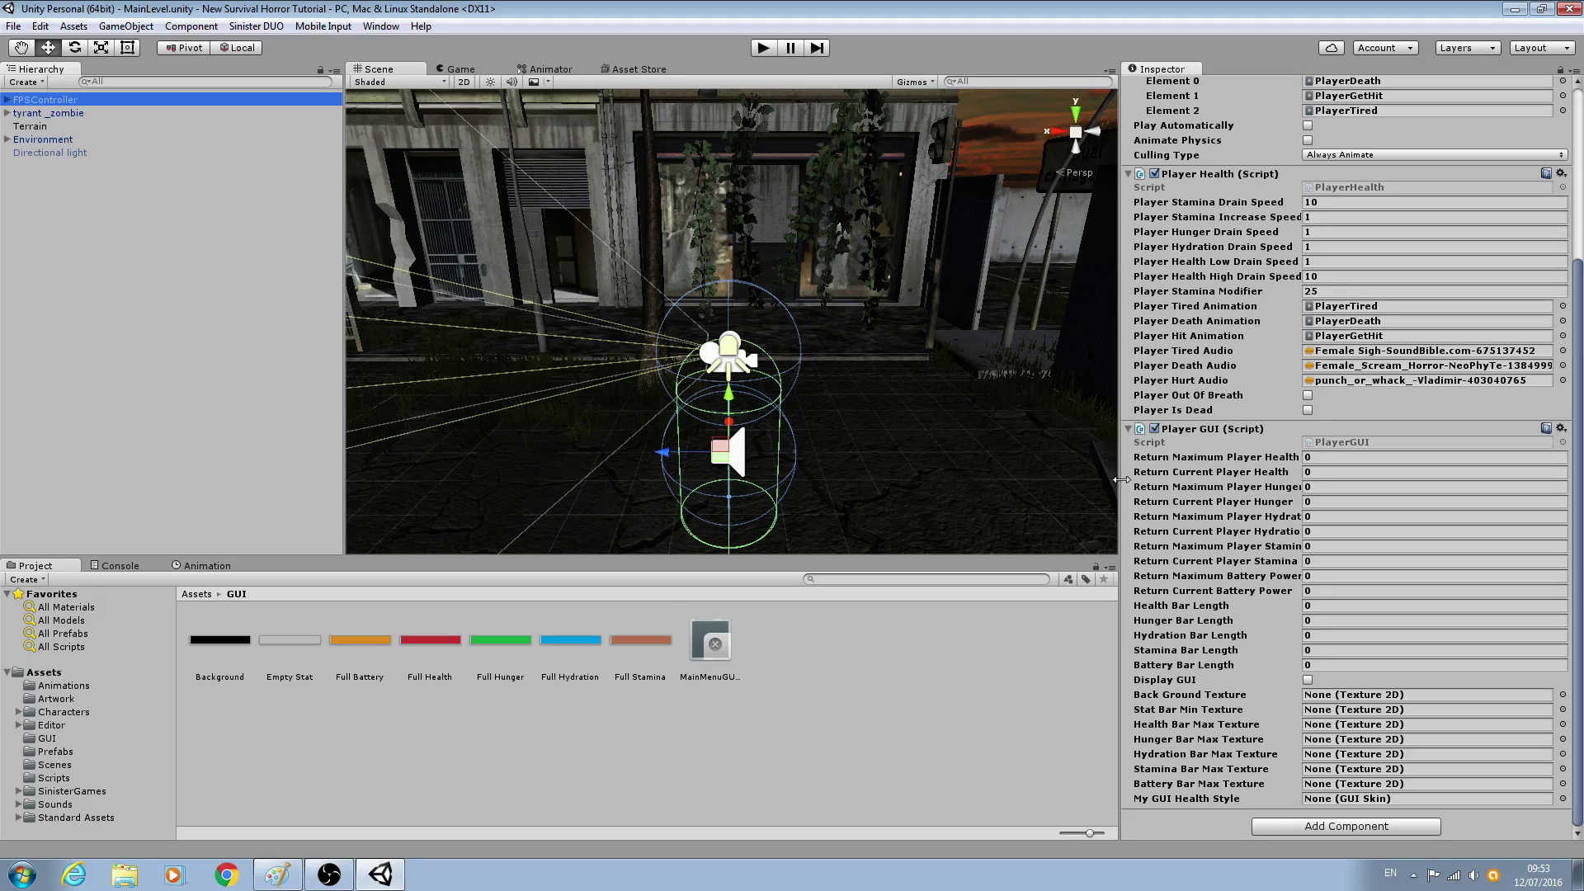
- Bring the 150 × 20 px black Background image in Paint forward and reposition its window
{"action": "scroll", "coordinate": [1101, 485], "scroll_direction": "down", "scroll_amount": 2}
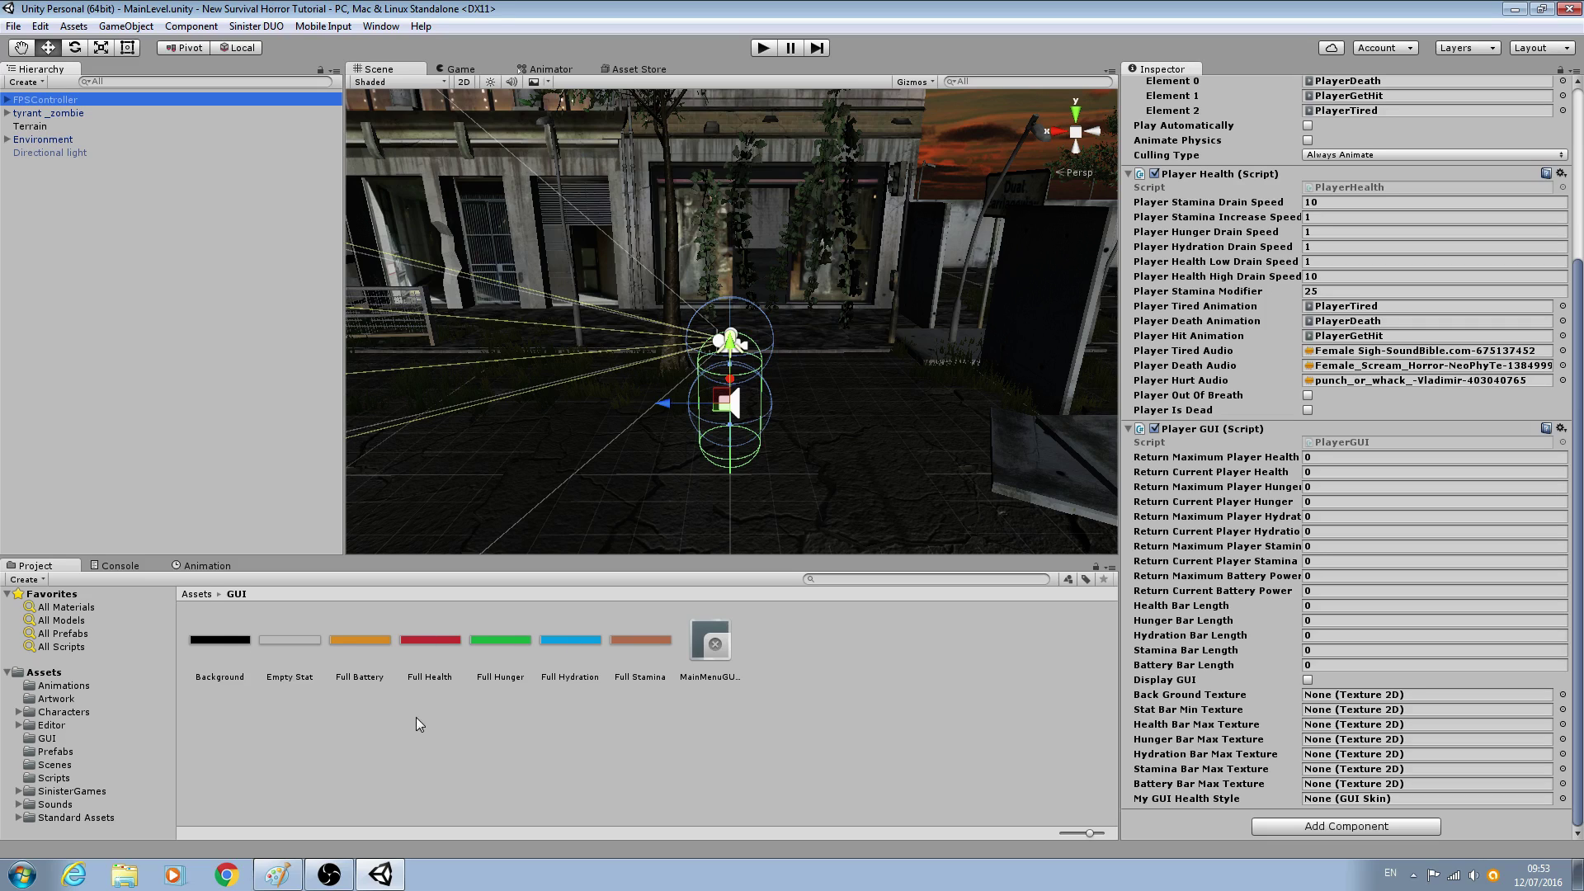
{"action": "left_click", "coordinate": [297, 868]}
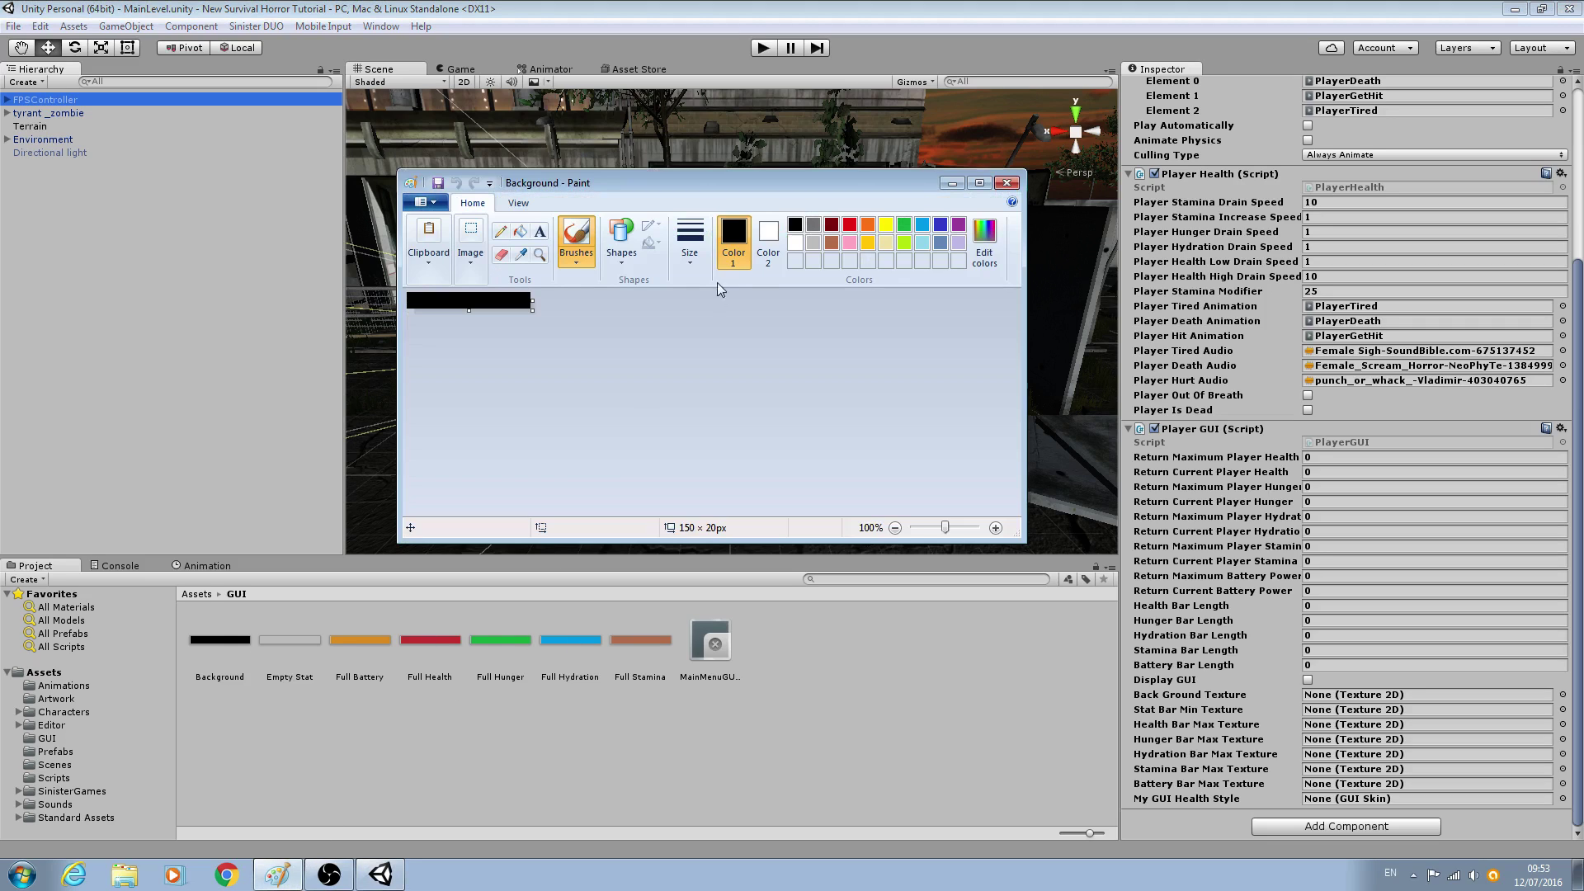
{"action": "left_click_drag", "start_coordinate": [733, 185], "coordinate": [908, 143]}
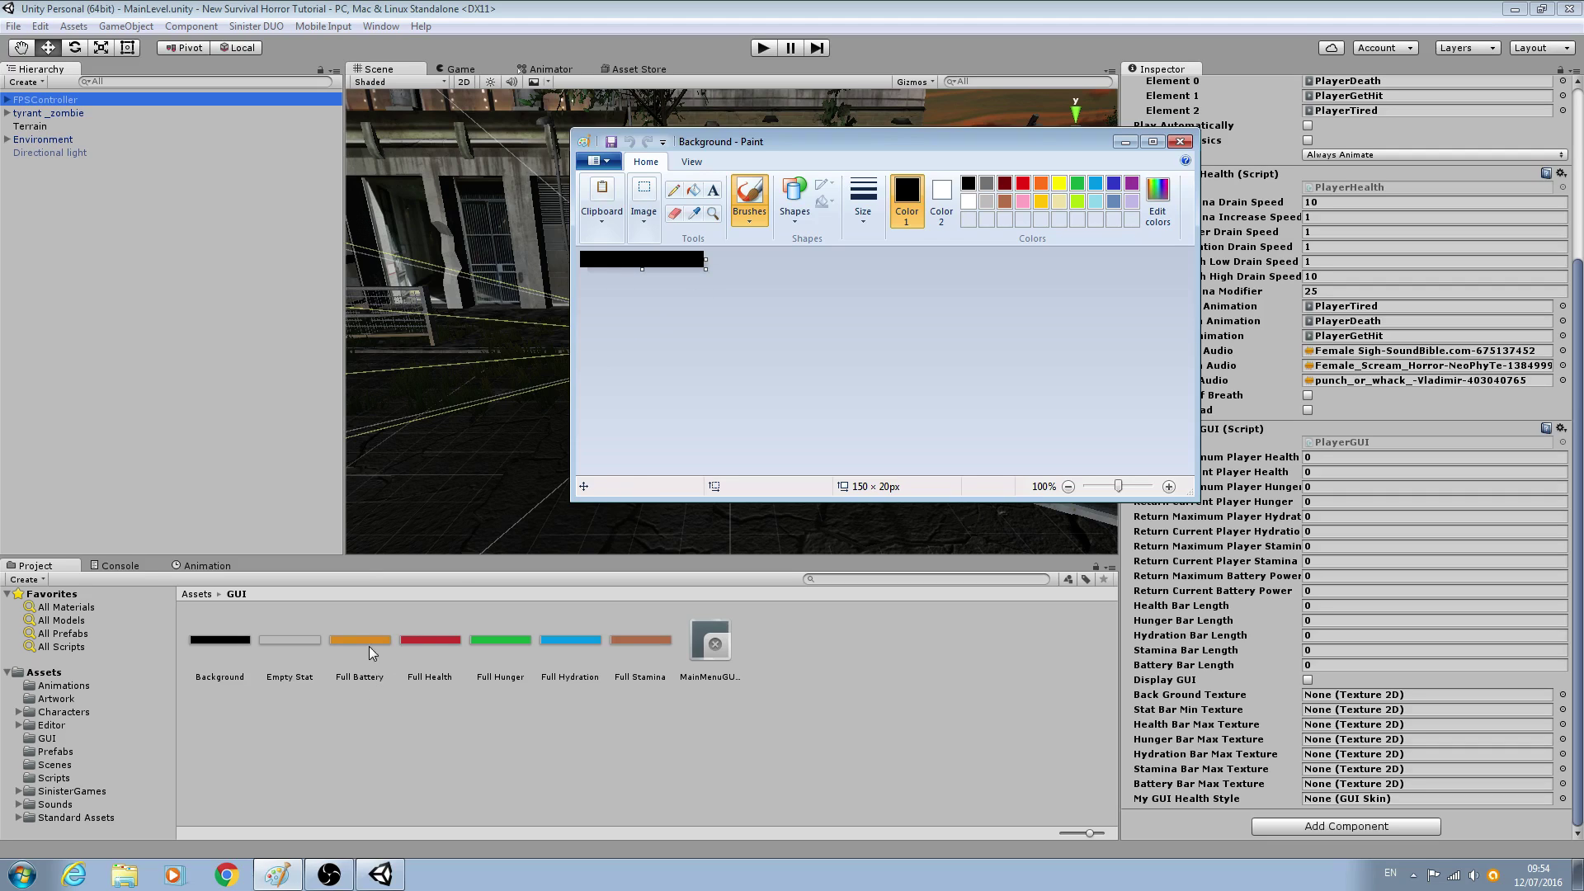
- Check the Full Health texture's import settings, then return to Paint and select Brushes
{"action": "left_click", "coordinate": [438, 642]}
{"action": "left_click", "coordinate": [298, 873]}
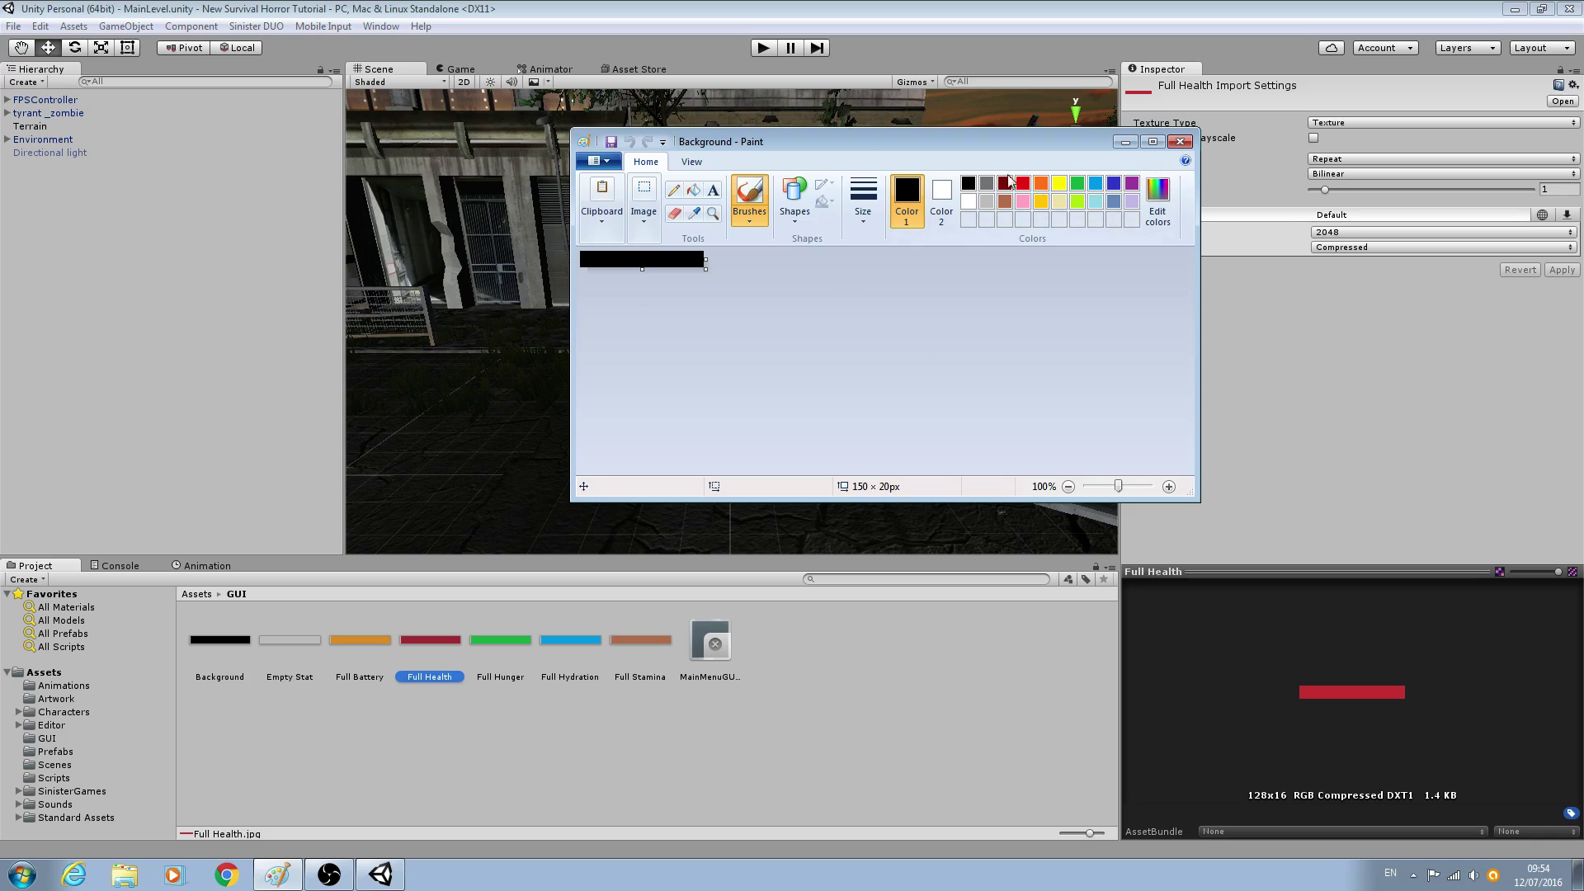
{"action": "left_click_drag", "start_coordinate": [997, 145], "coordinate": [842, 194]}
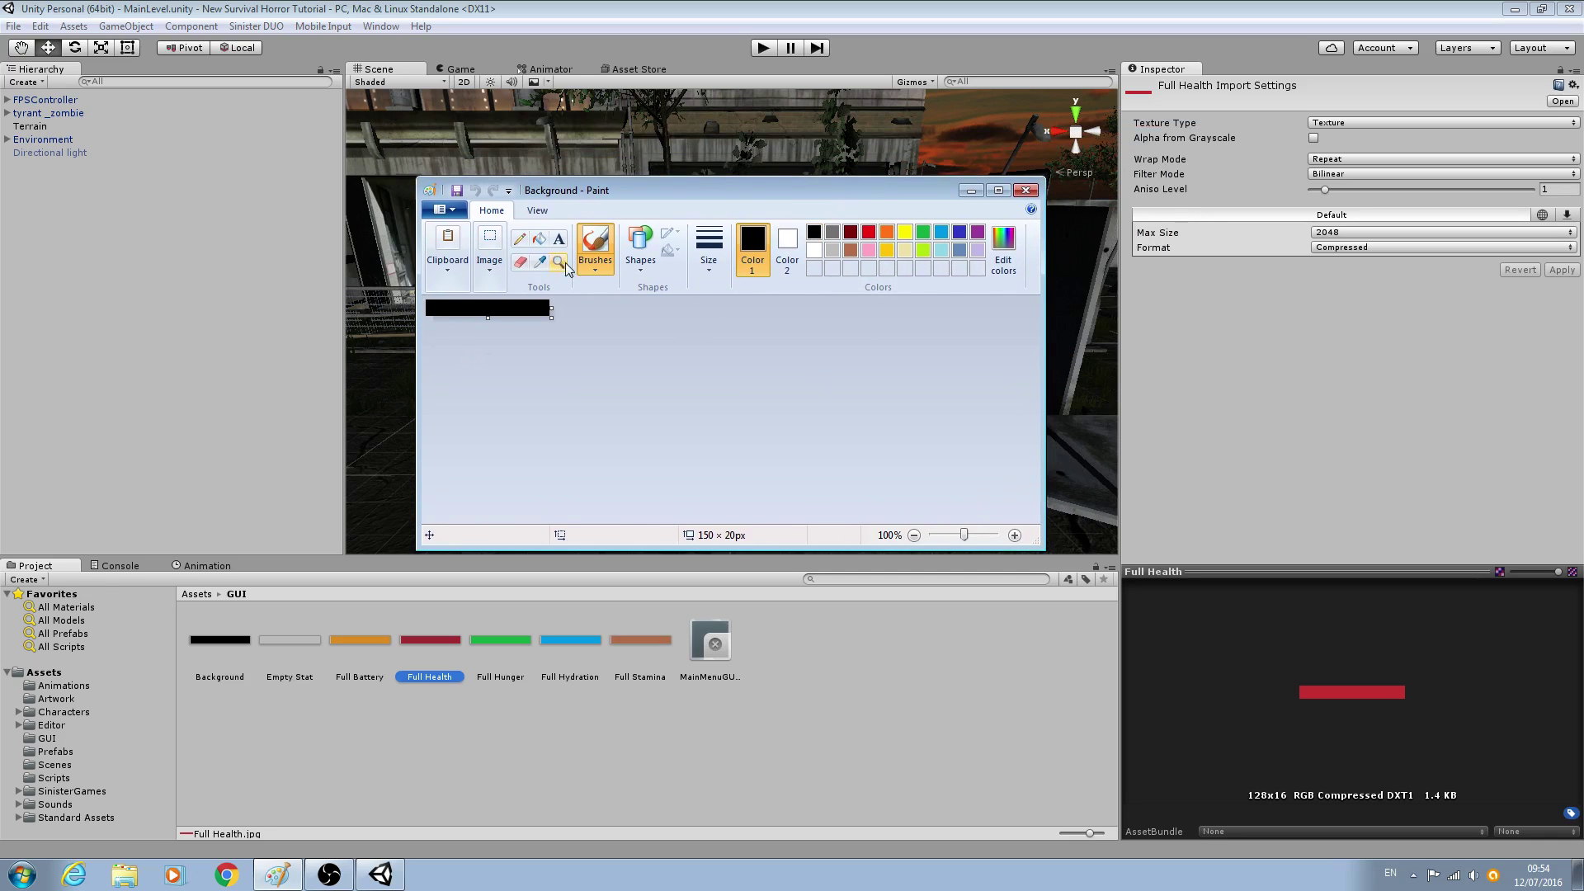
{"action": "left_click", "coordinate": [593, 239]}
- Close Paint and show the FPSController's Player GUI script in the Inspector
{"action": "left_click", "coordinate": [1026, 190]}
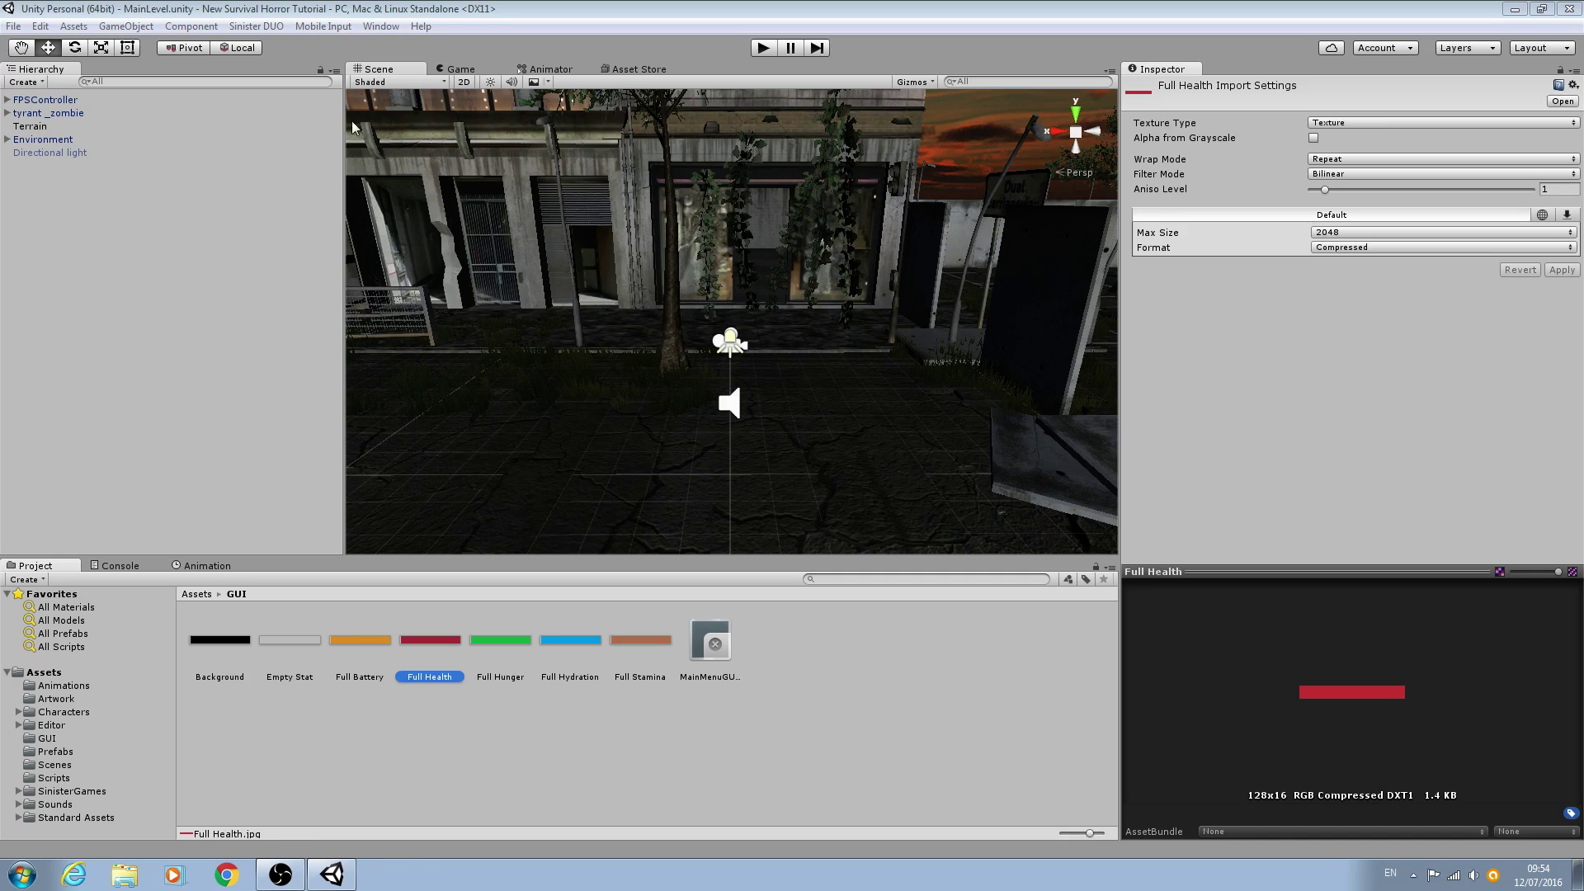
{"action": "left_click", "coordinate": [57, 100]}
{"action": "scroll", "coordinate": [1263, 545], "scroll_direction": "down", "scroll_amount": 10}
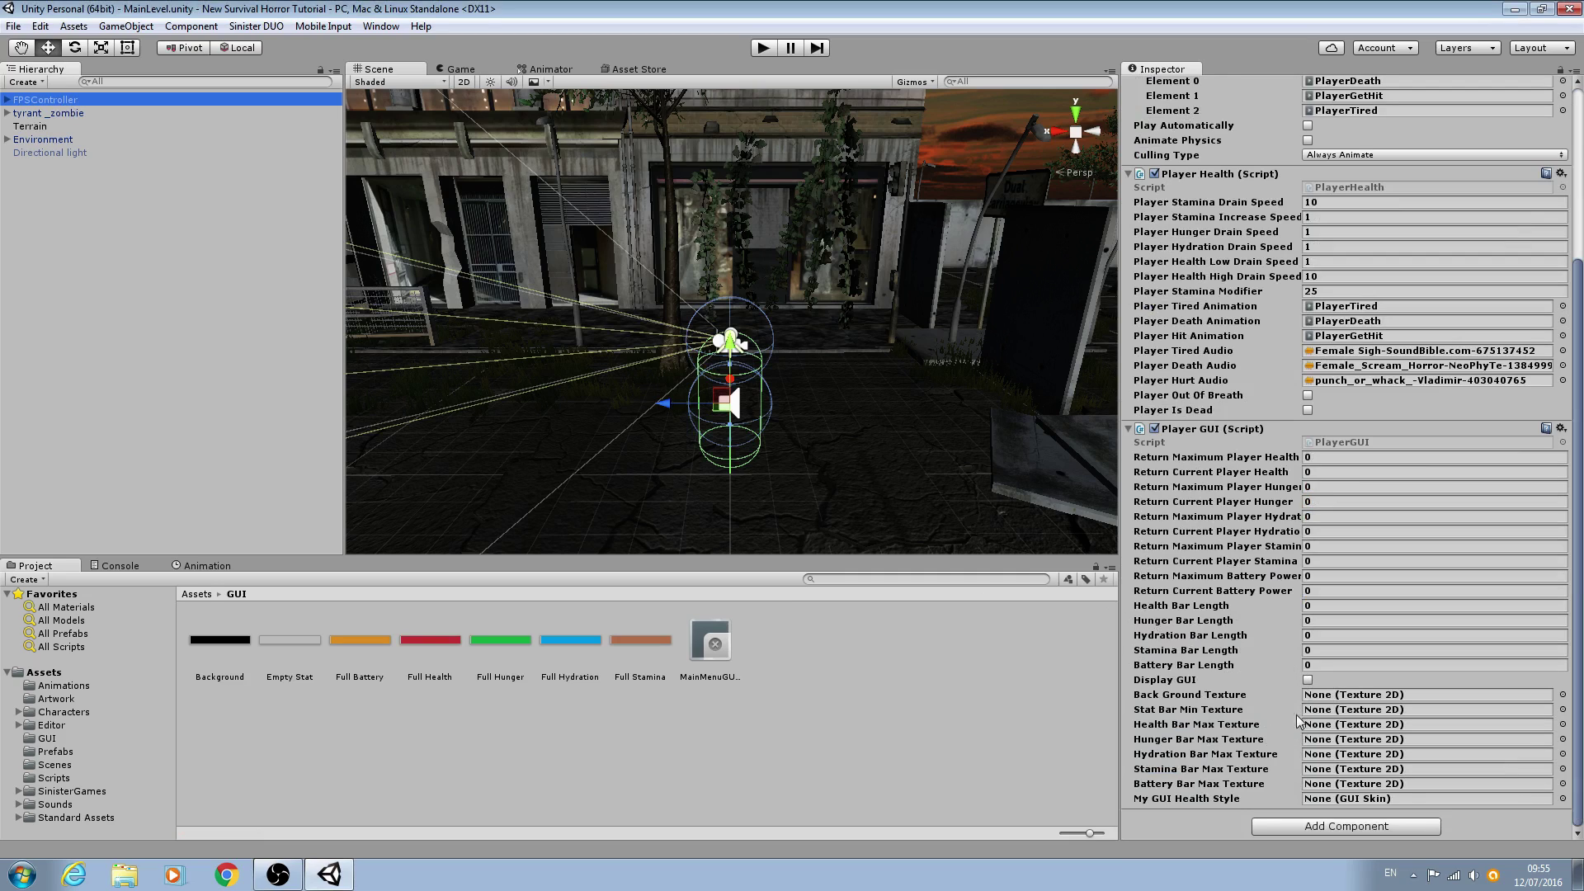
- Assign Background, Empty Stat, and Full Health, Hunger, Hydration, Stamina, Battery to the bar texture fields
{"action": "left_click_drag", "start_coordinate": [223, 645], "coordinate": [1317, 701]}
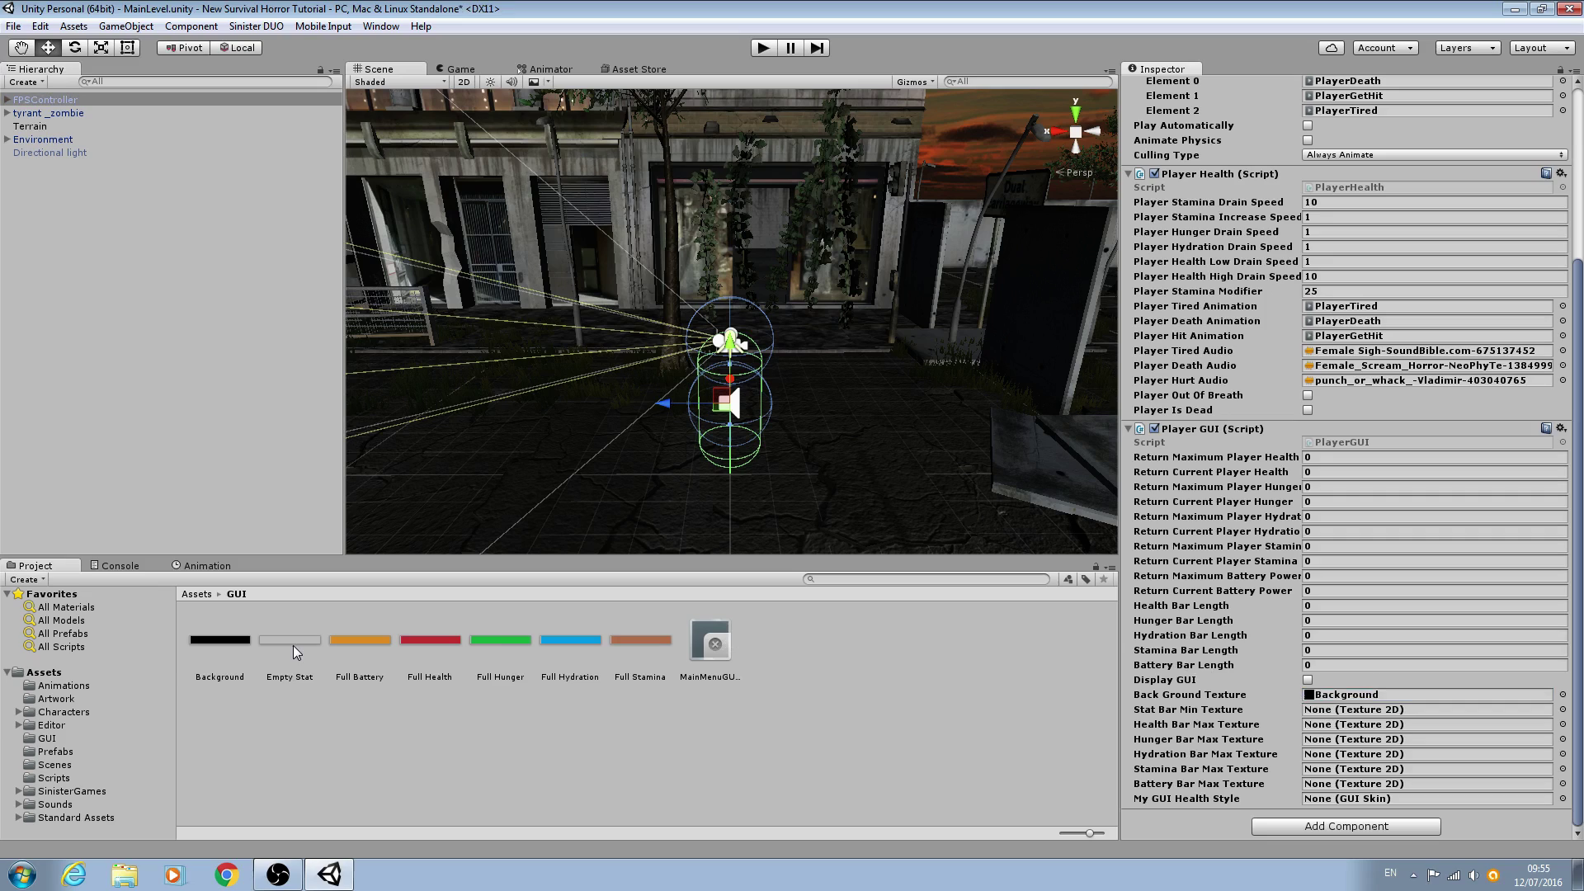
{"action": "left_click_drag", "start_coordinate": [293, 645], "coordinate": [1324, 717]}
{"action": "mouse_move", "coordinate": [423, 637]}
{"action": "left_mouse_down"}
{"action": "mouse_move", "coordinate": [1023, 716]}
{"action": "mouse_move", "coordinate": [1330, 732]}
{"action": "left_mouse_up"}
{"action": "left_click_drag", "start_coordinate": [495, 641], "coordinate": [1330, 743]}
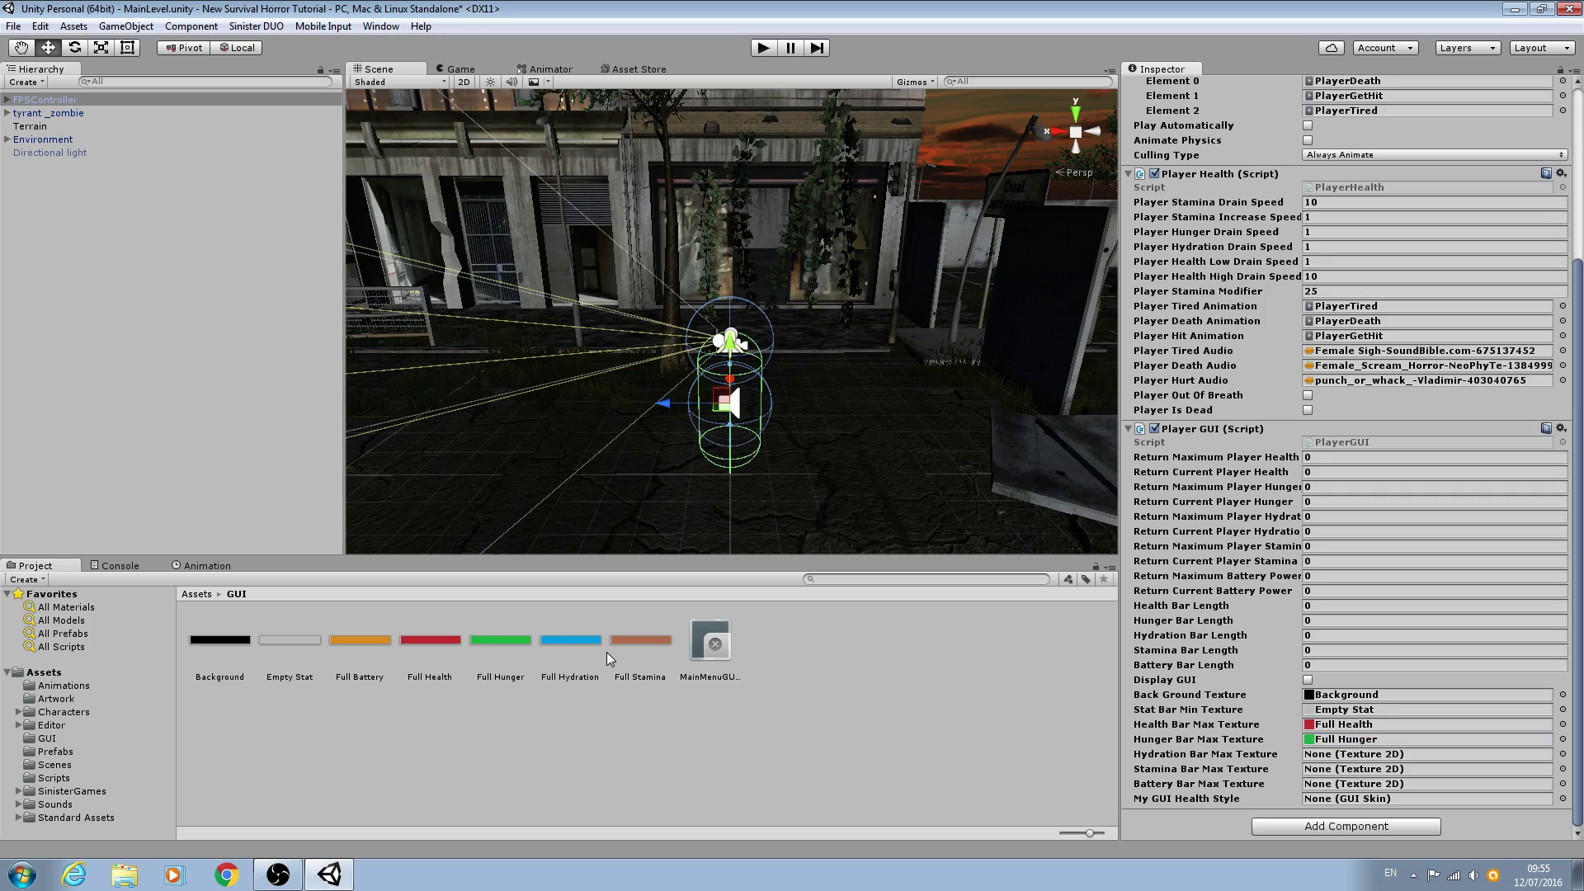
{"action": "left_click_drag", "start_coordinate": [582, 637], "coordinate": [1330, 754]}
{"action": "left_click_drag", "start_coordinate": [658, 634], "coordinate": [1330, 769]}
{"action": "left_click_drag", "start_coordinate": [362, 649], "coordinate": [1324, 785]}
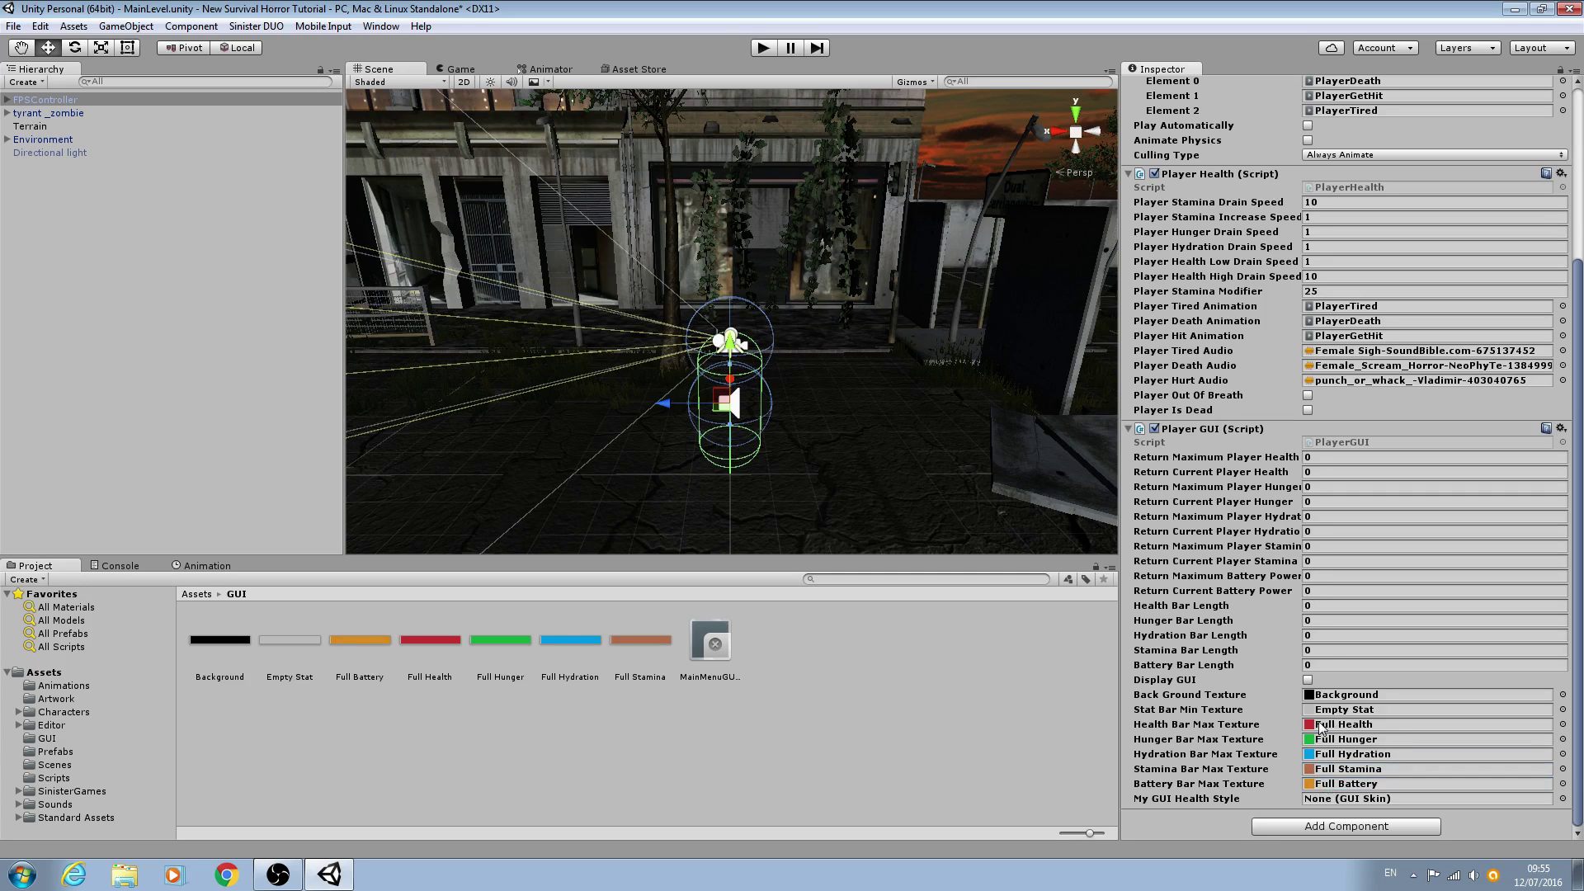
- Focus the My GUI Health Style field and inspect the existing MainMenuGUI skin
{"action": "left_click", "coordinate": [1352, 801]}
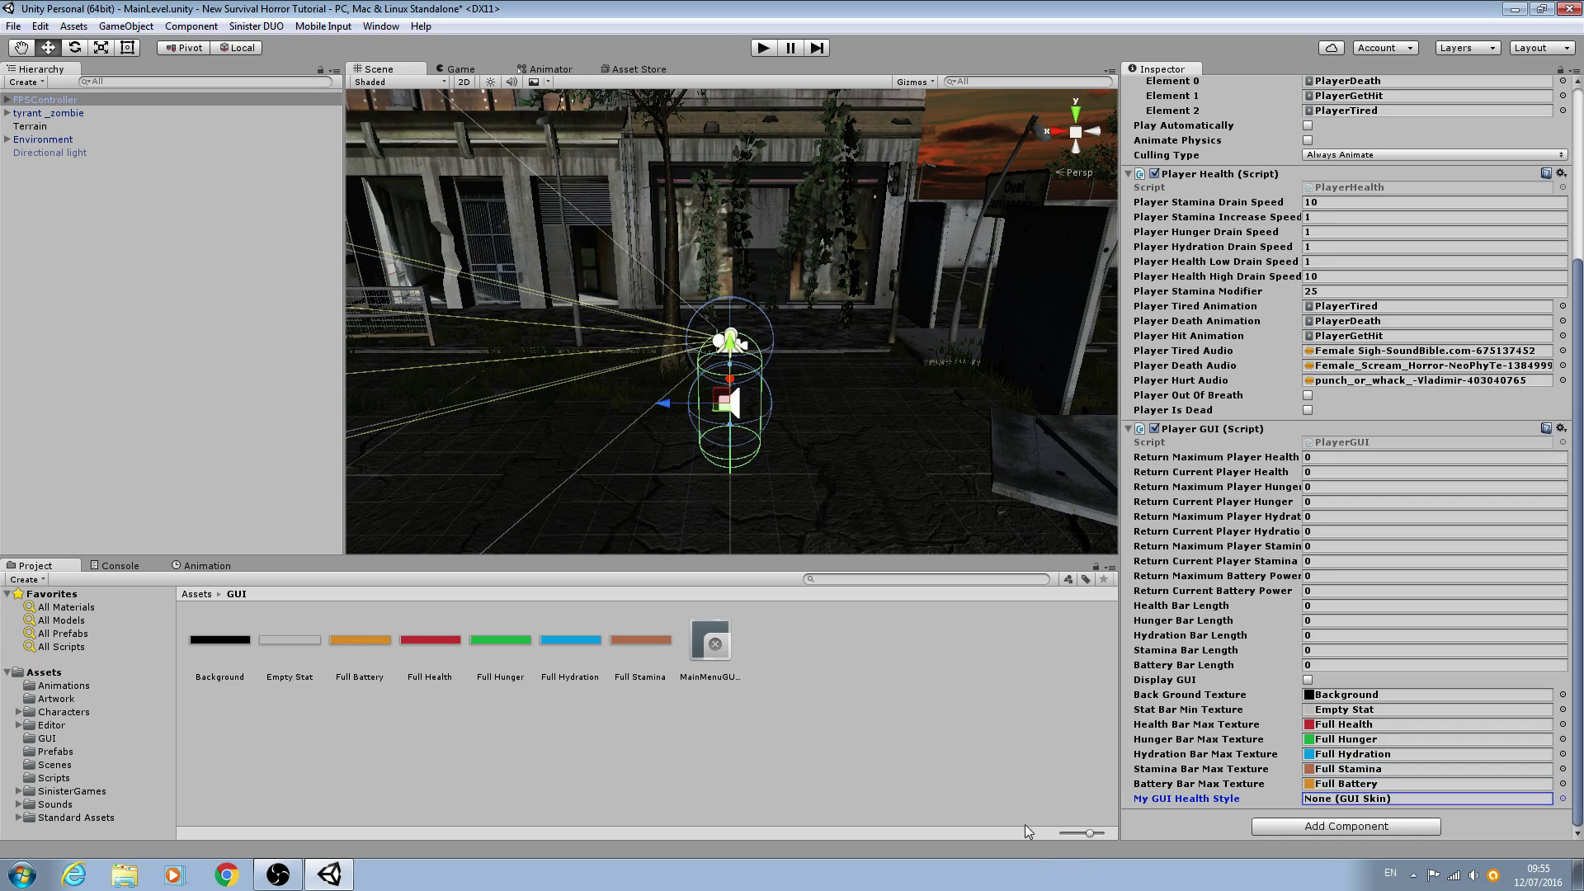
{"action": "left_click", "coordinate": [714, 652]}
{"action": "left_click", "coordinate": [785, 652]}
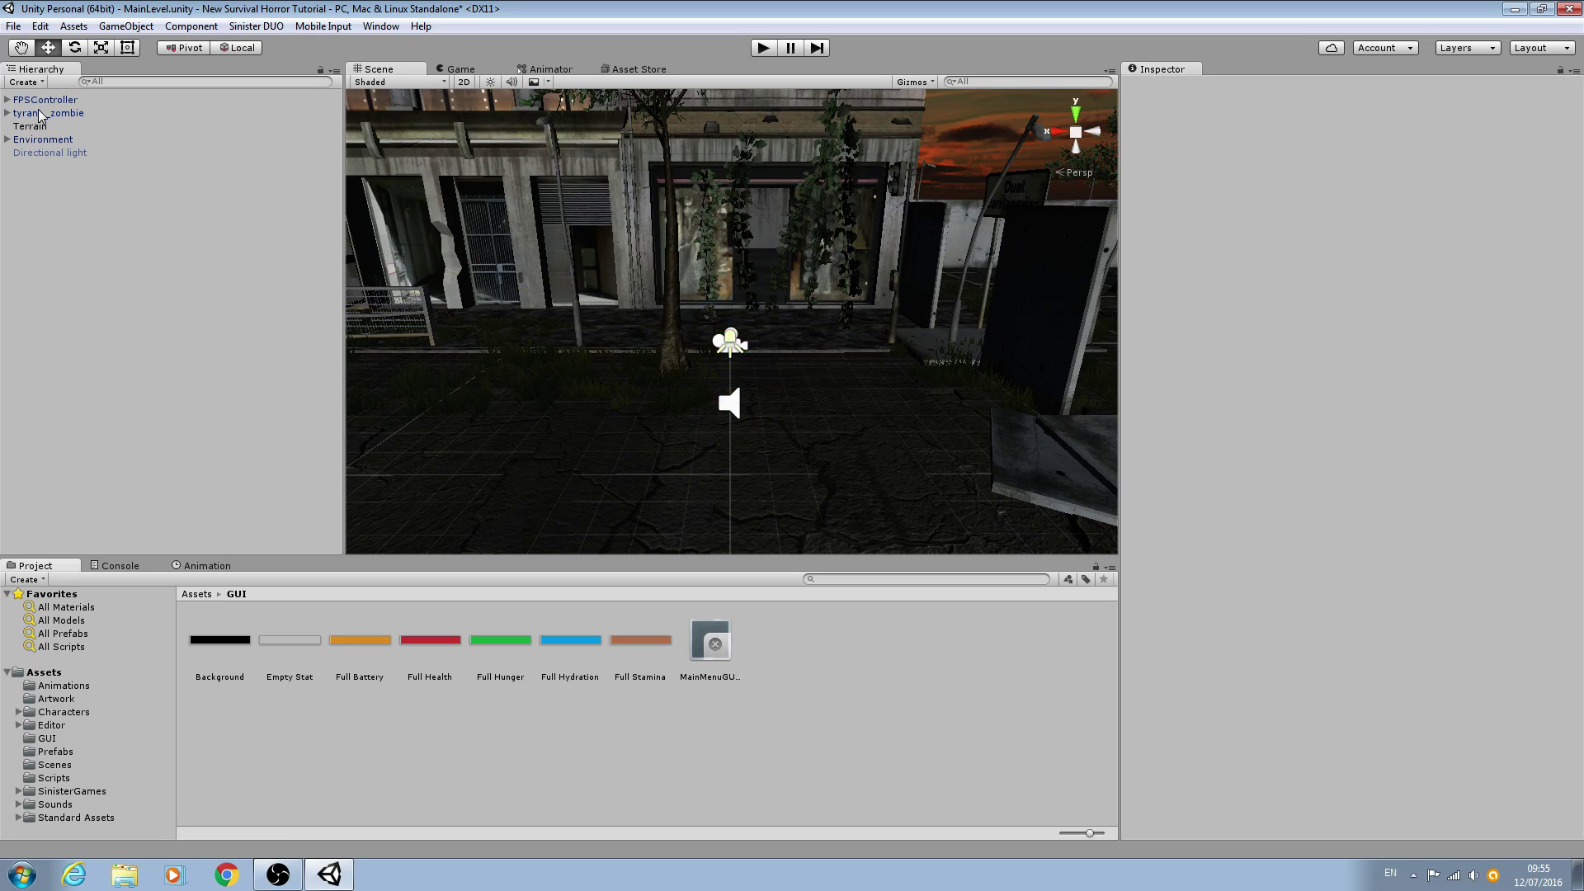
- Create a GUI Skin asset in the GUI folder and name it PlayerHealthGUI
{"action": "left_click", "coordinate": [43, 100]}
{"action": "right_click", "coordinate": [805, 639]}
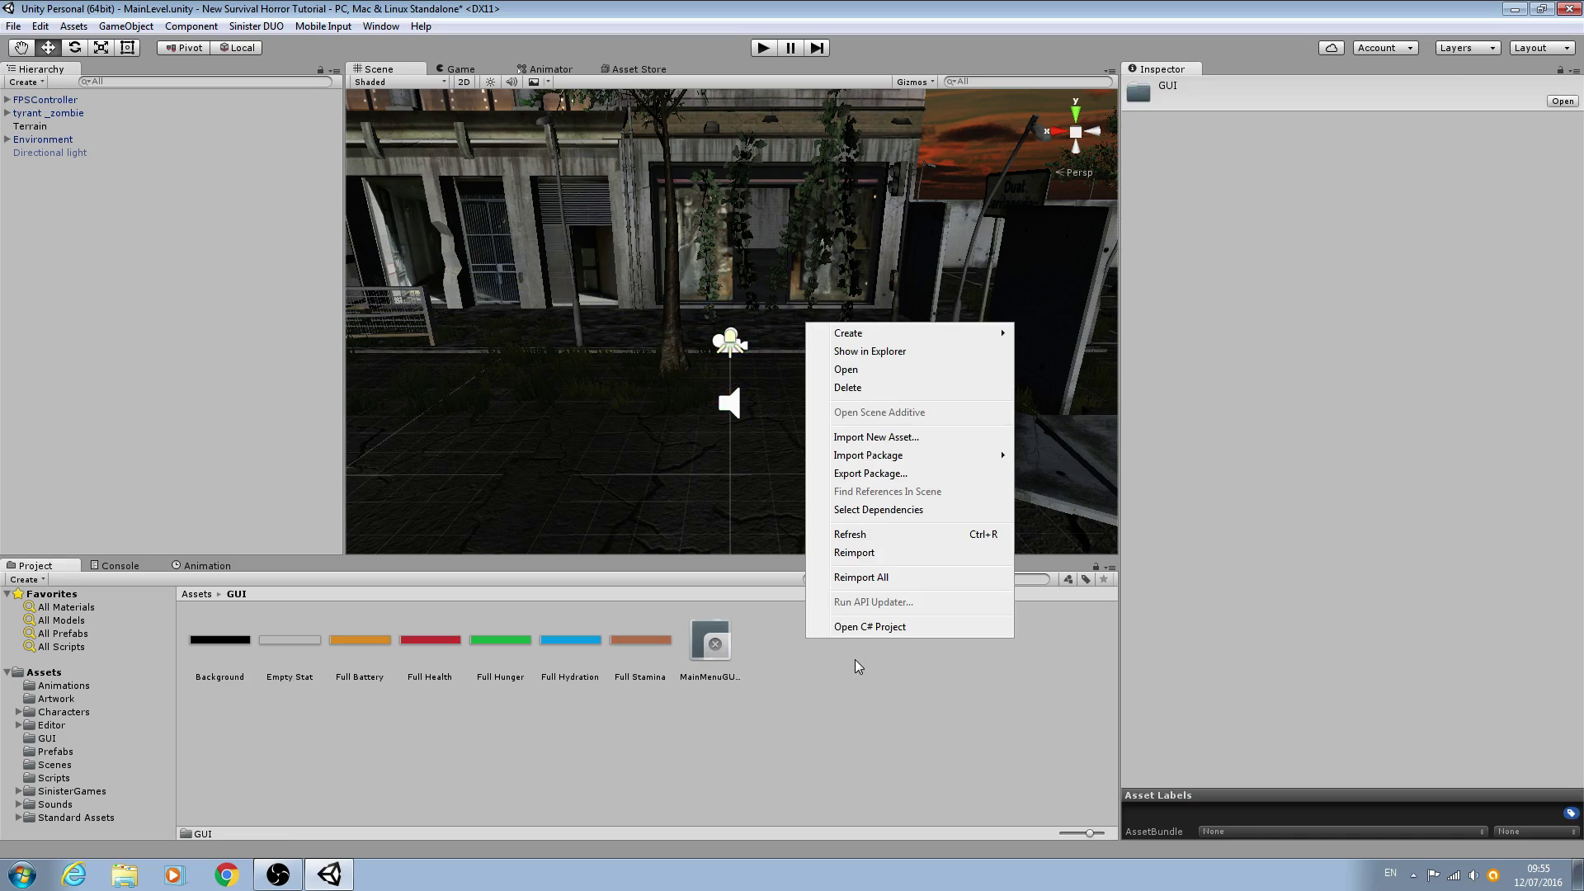
{"action": "mouse_move", "coordinate": [891, 338]}
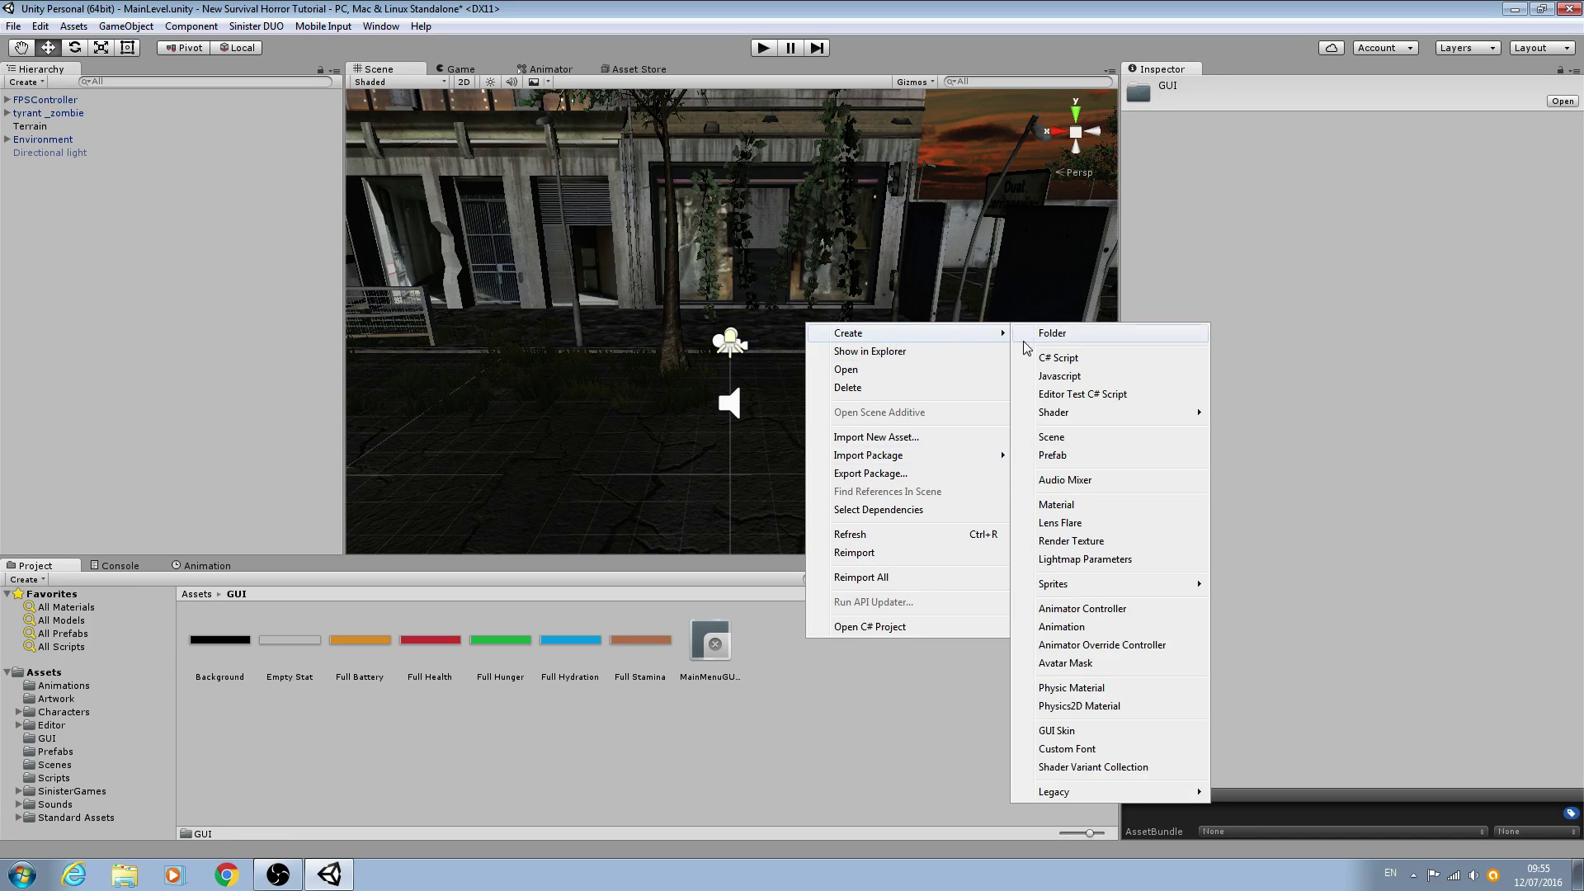
{"action": "left_click", "coordinate": [1056, 730]}
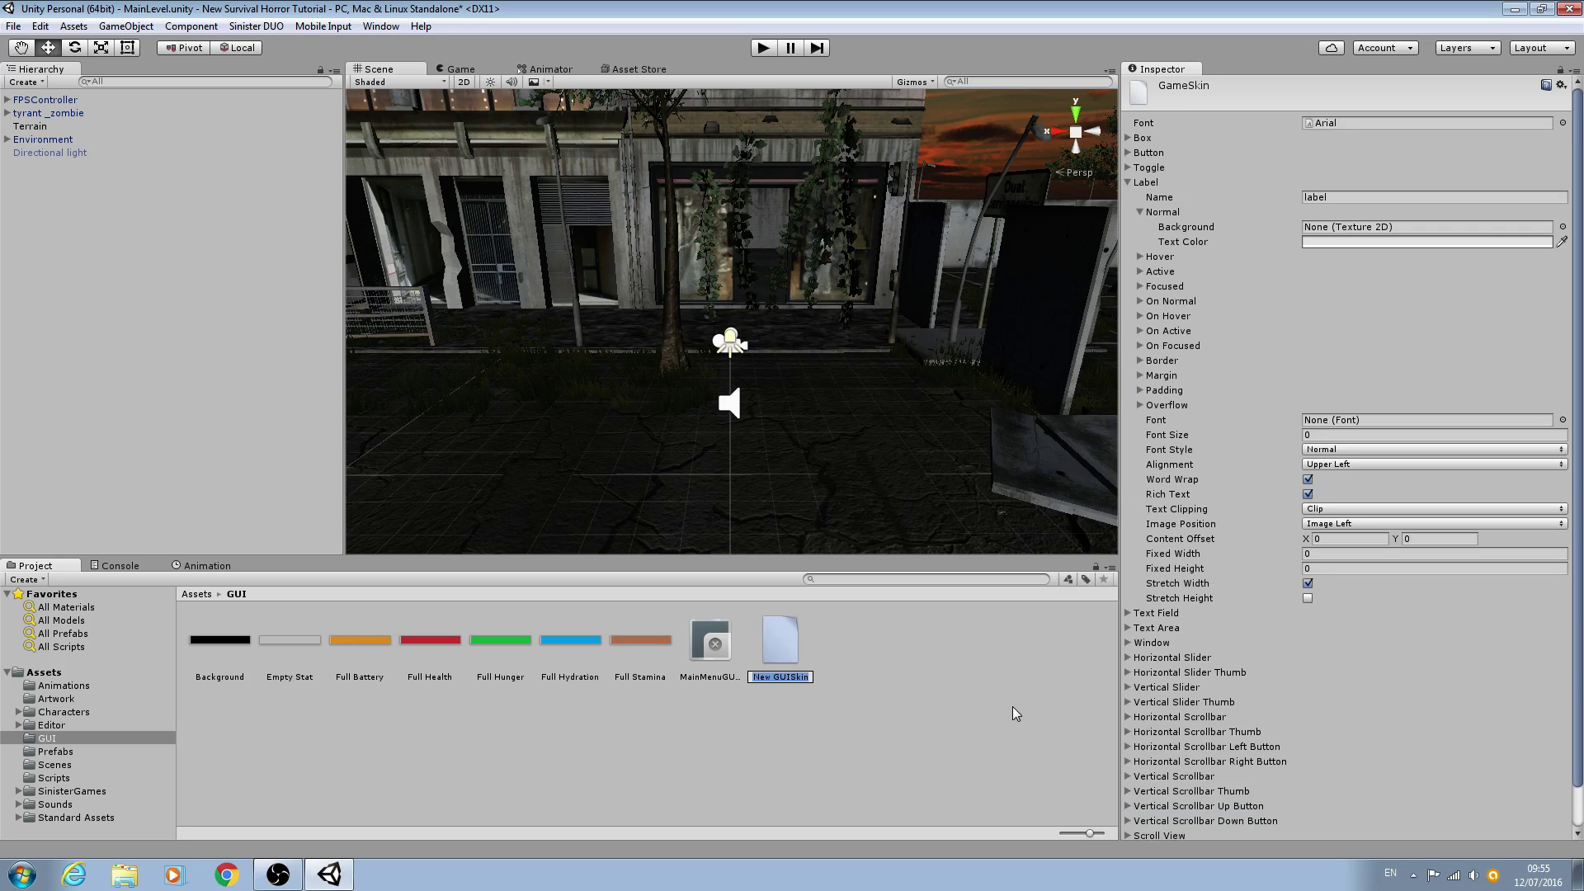
{"action": "type", "text": "Player"}
{"action": "type", "text": "Health"}
{"action": "type", "text": "GUI"}
{"action": "key", "text": "Return"}
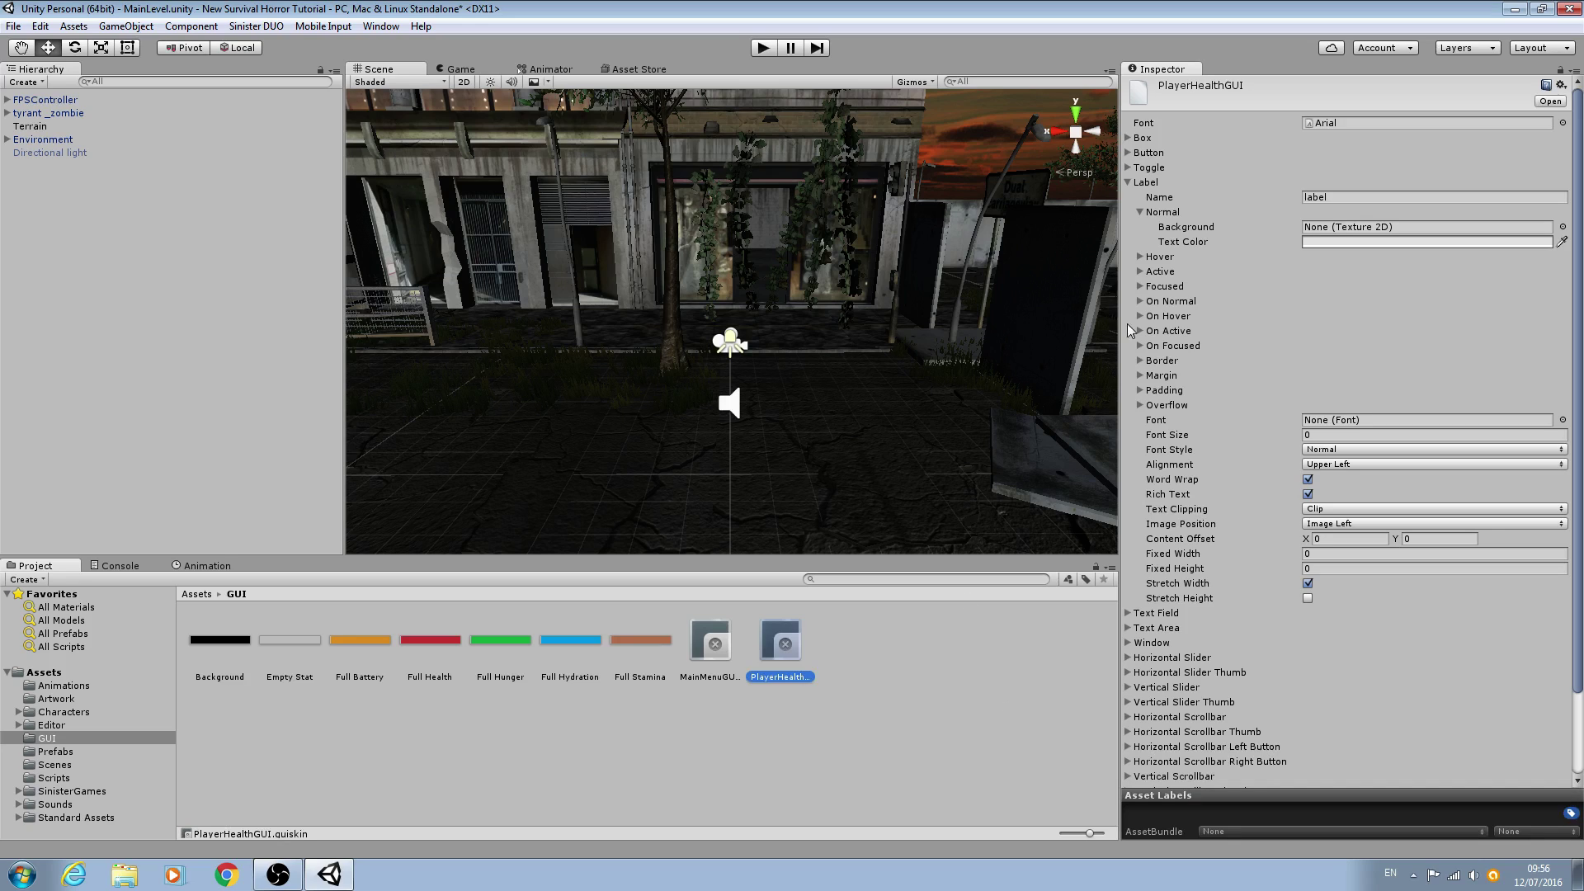
{"action": "left_click", "coordinate": [1182, 315]}
{"action": "left_click", "coordinate": [1200, 315]}
- Set the PlayerHealthGUI Label's normal text colour to black (000000FF)
{"action": "left_click", "coordinate": [1129, 182]}
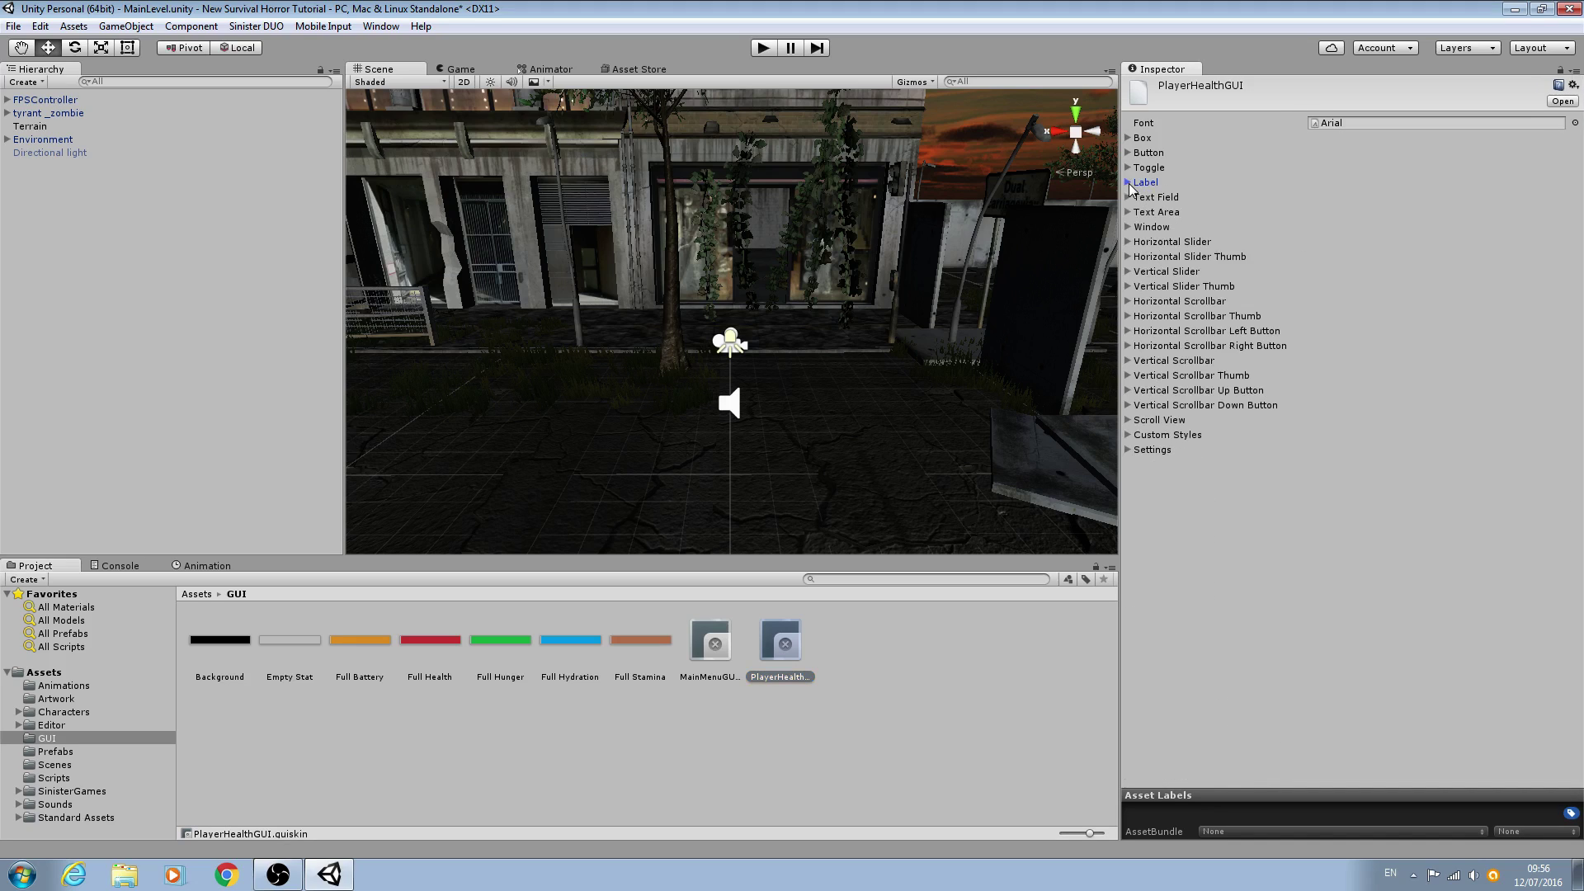
{"action": "left_click", "coordinate": [1129, 182]}
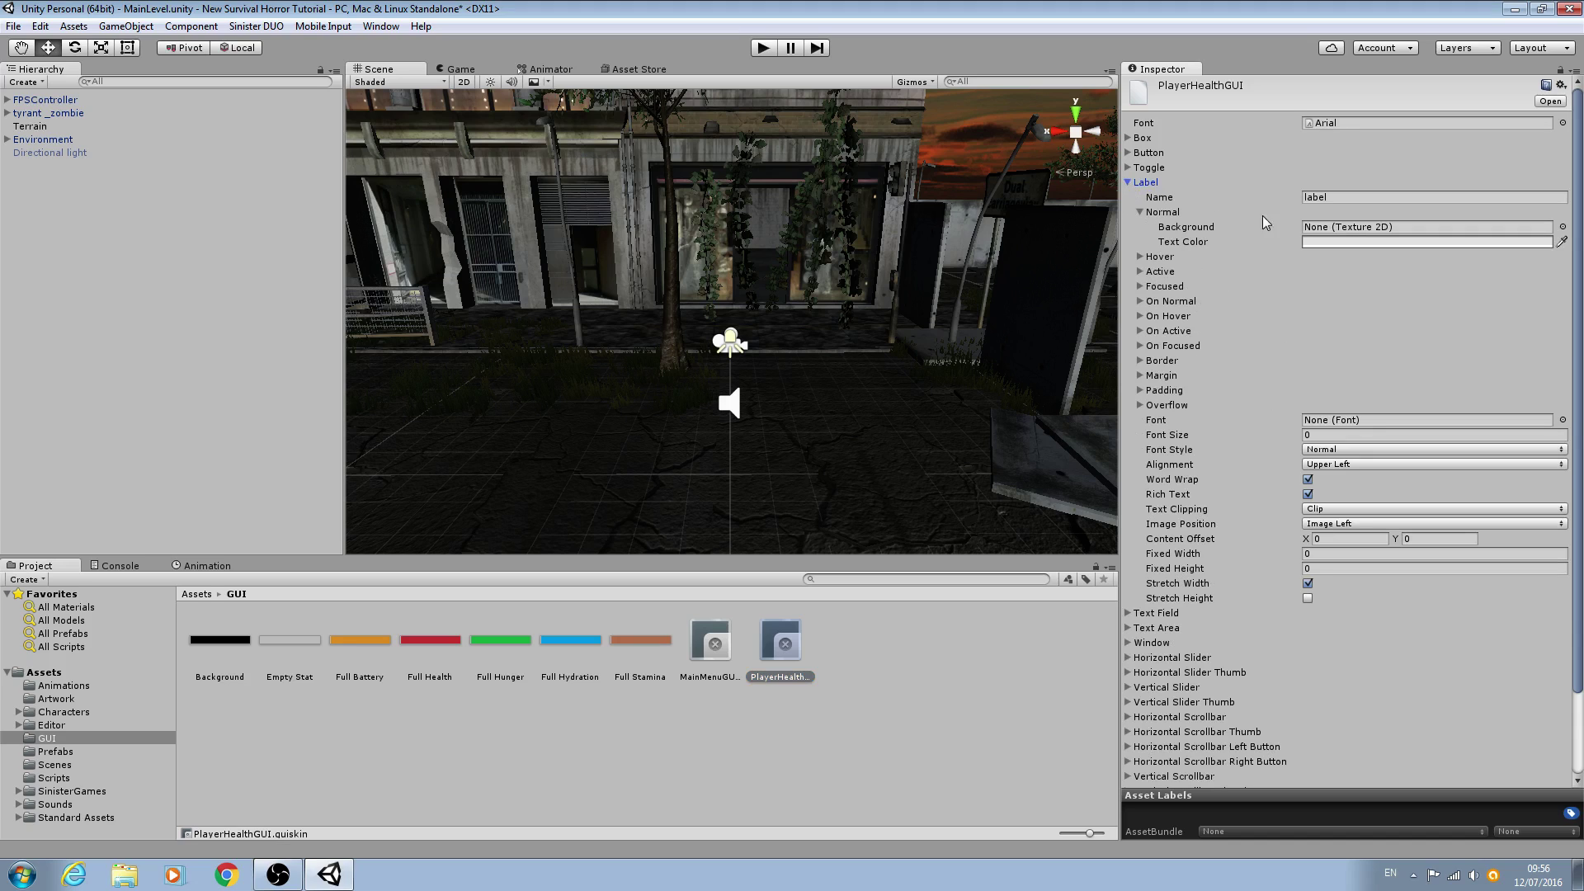
{"action": "left_click", "coordinate": [1322, 241]}
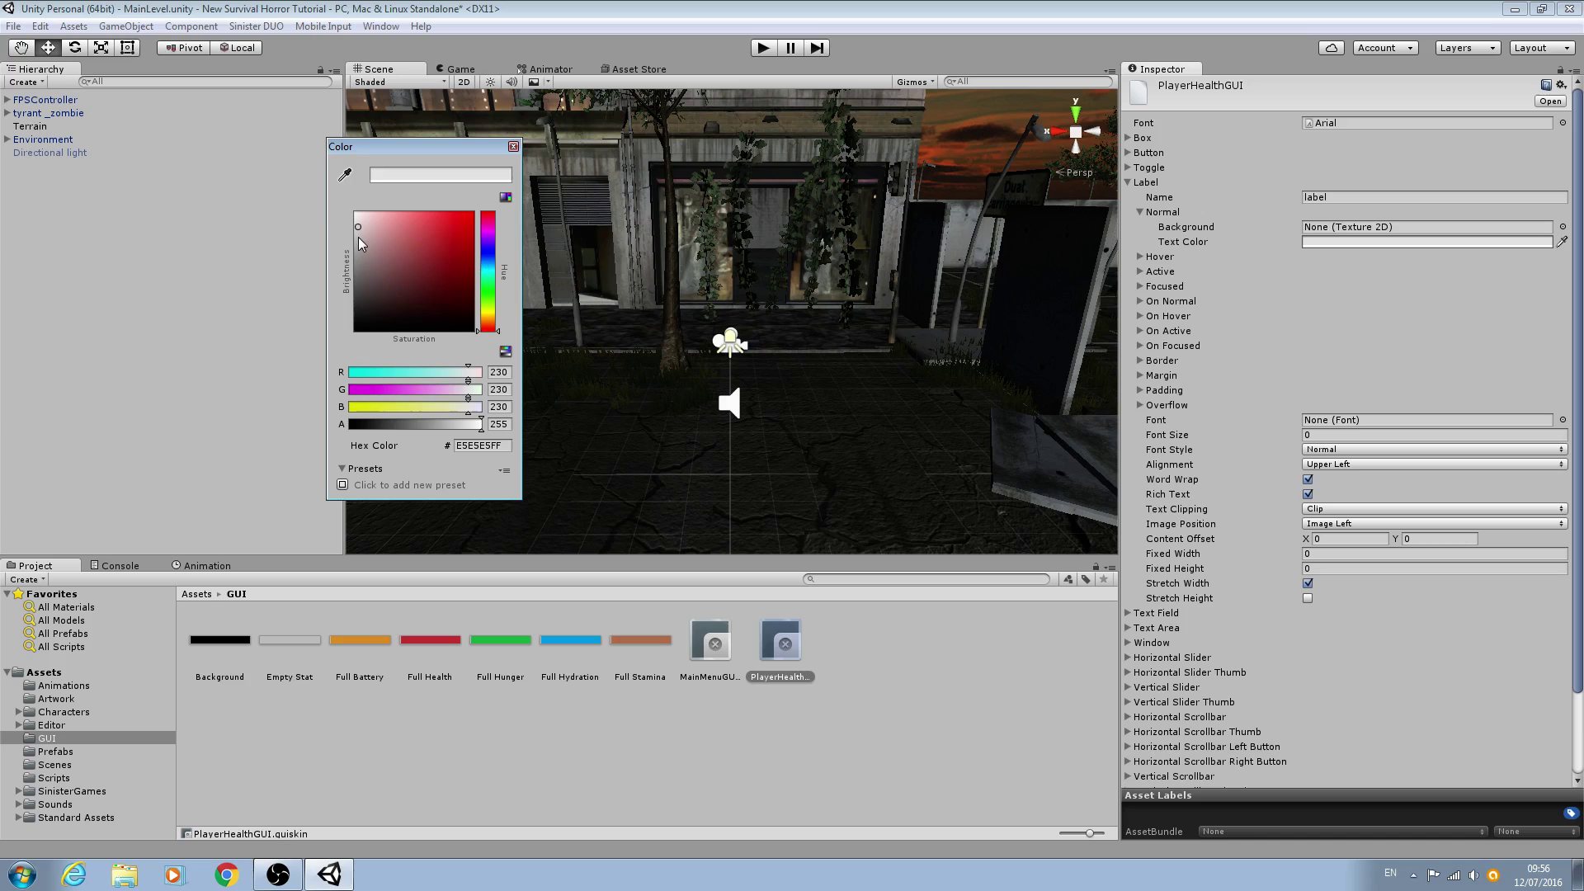
{"action": "left_click_drag", "start_coordinate": [358, 229], "coordinate": [345, 334]}
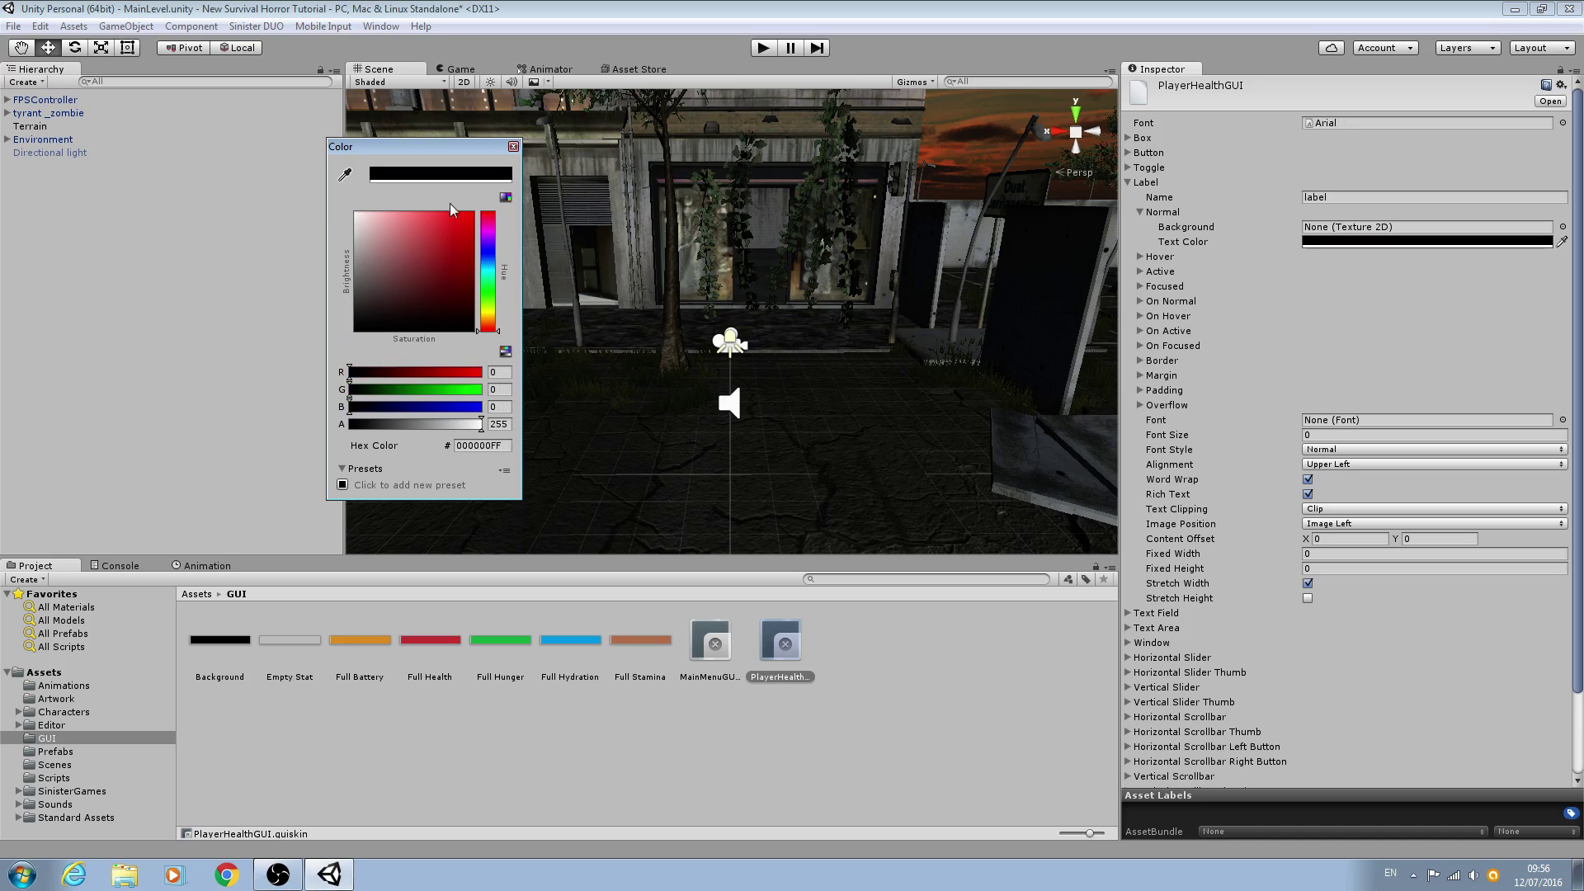
{"action": "left_click", "coordinate": [513, 146]}
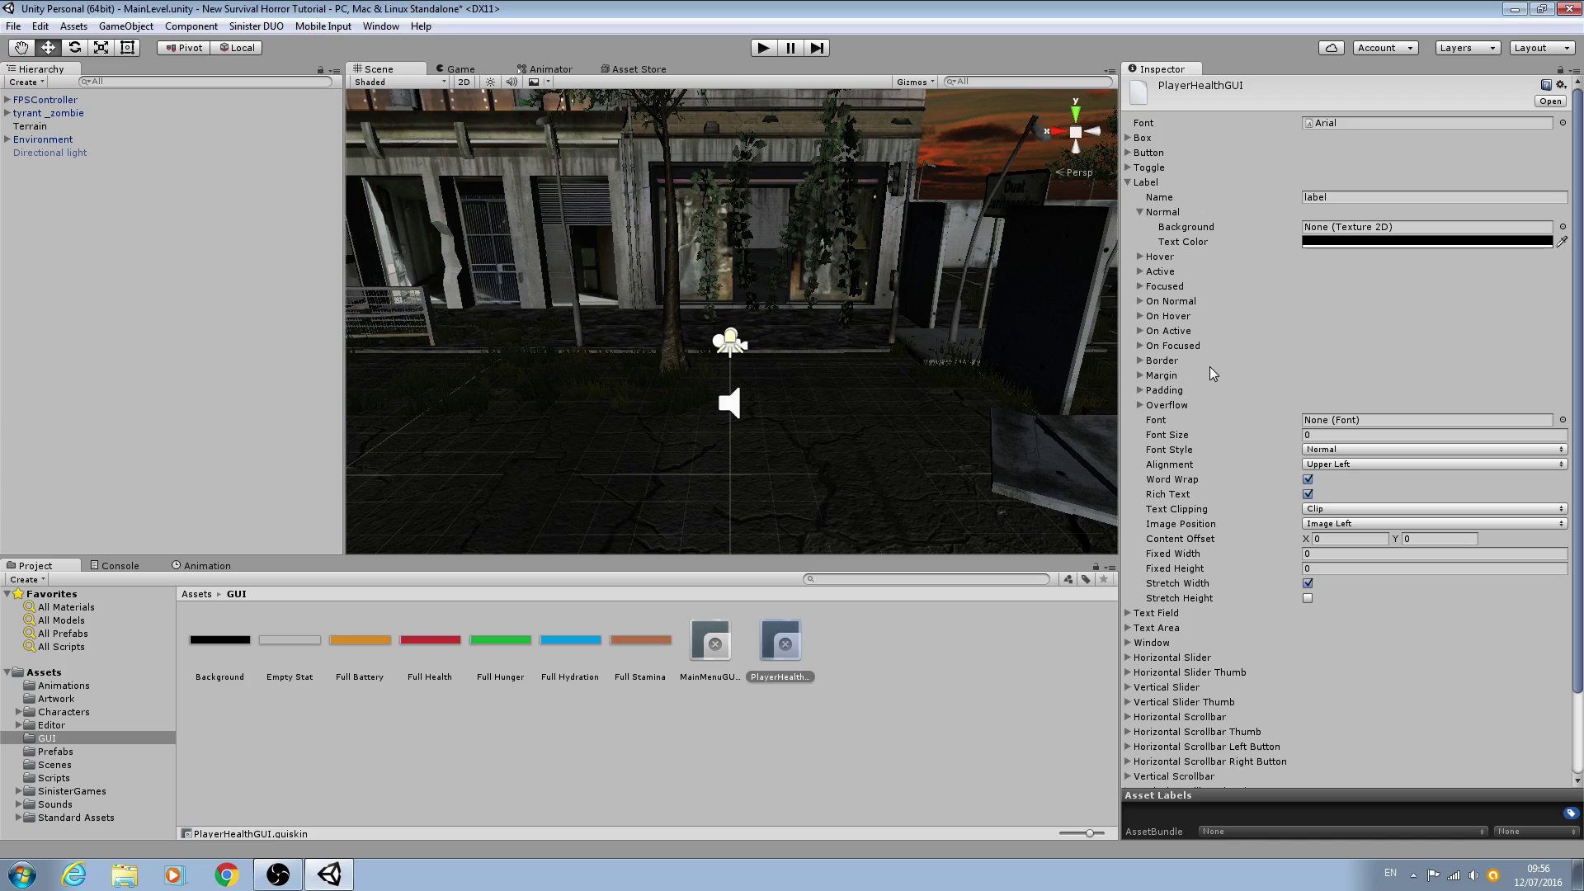
{"action": "scroll", "coordinate": [1167, 258], "scroll_direction": "down", "scroll_amount": 3}
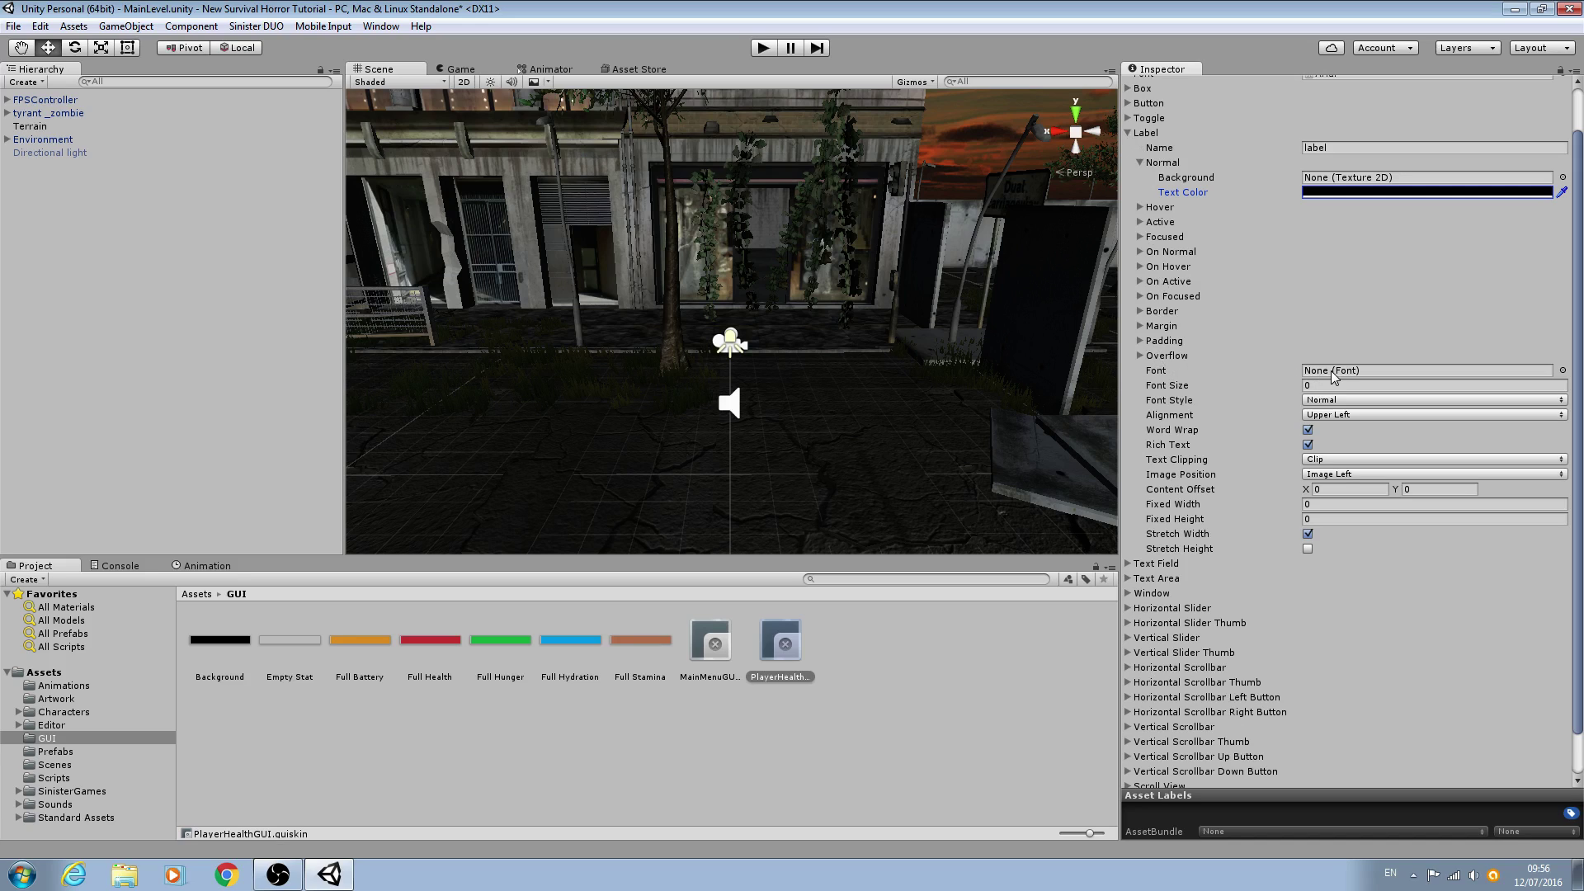
- Pick Arial from the Select Font window as the PlayerHealthGUI Label font
{"action": "left_click", "coordinate": [1563, 370]}
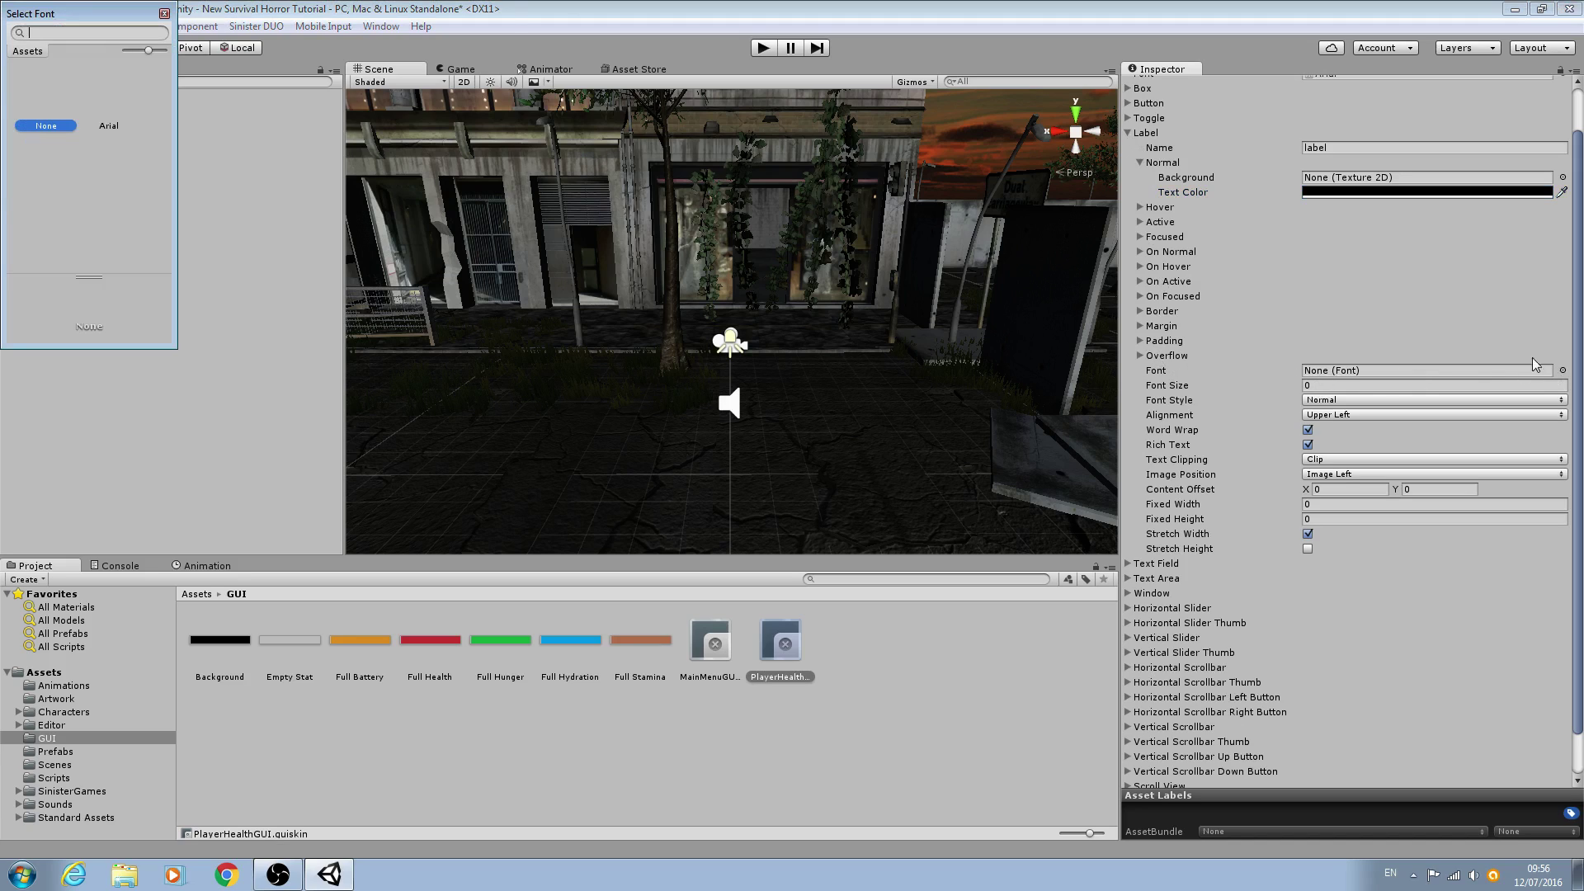
{"action": "left_click", "coordinate": [108, 126]}
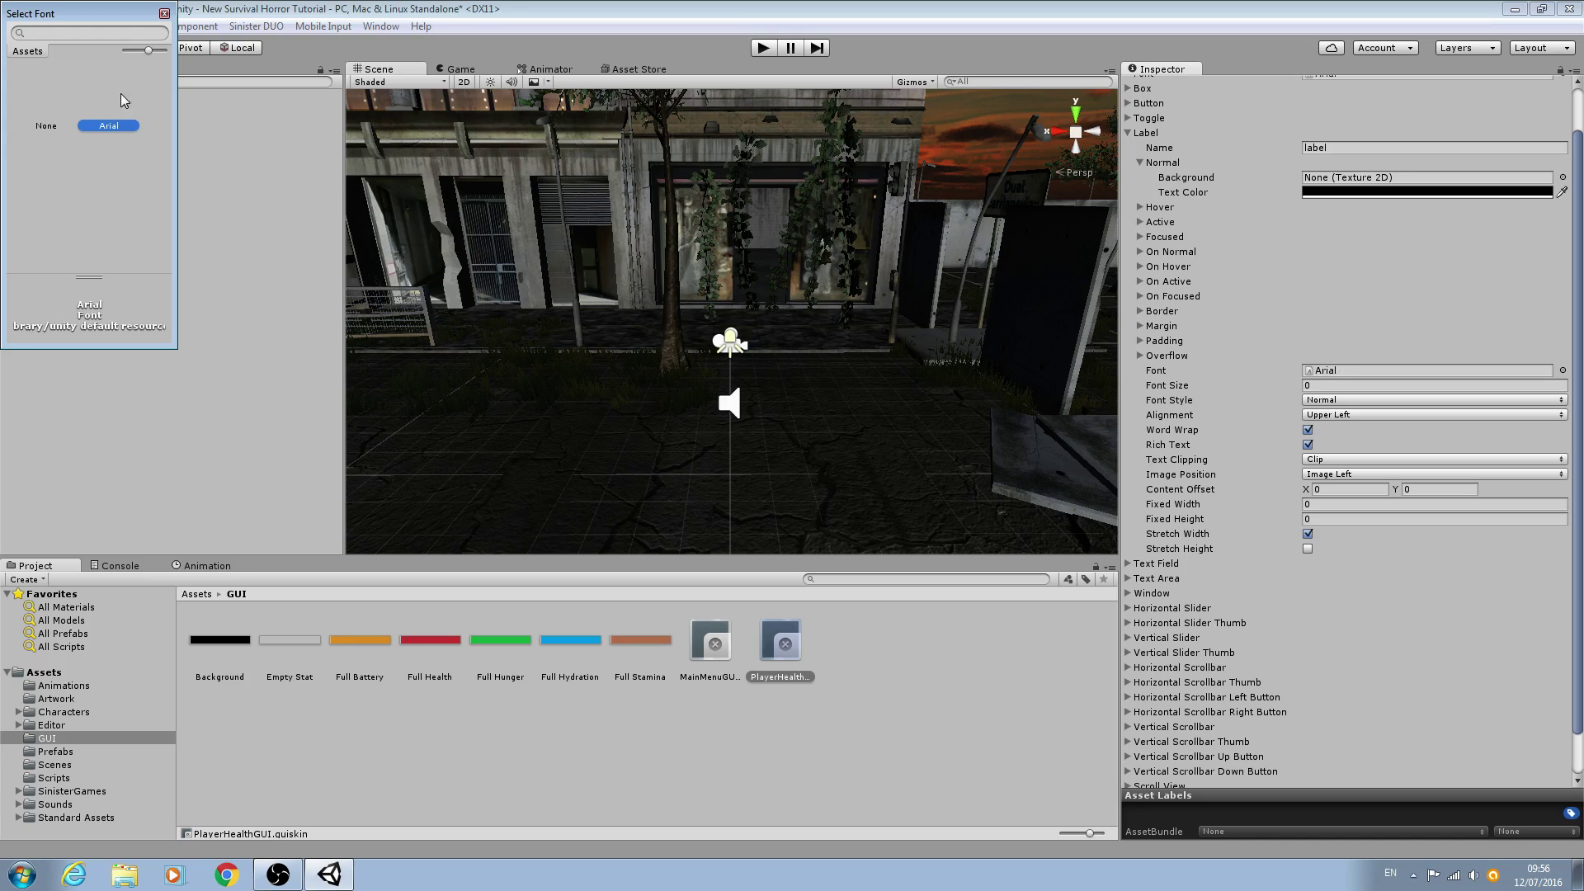
{"action": "left_click", "coordinate": [165, 13]}
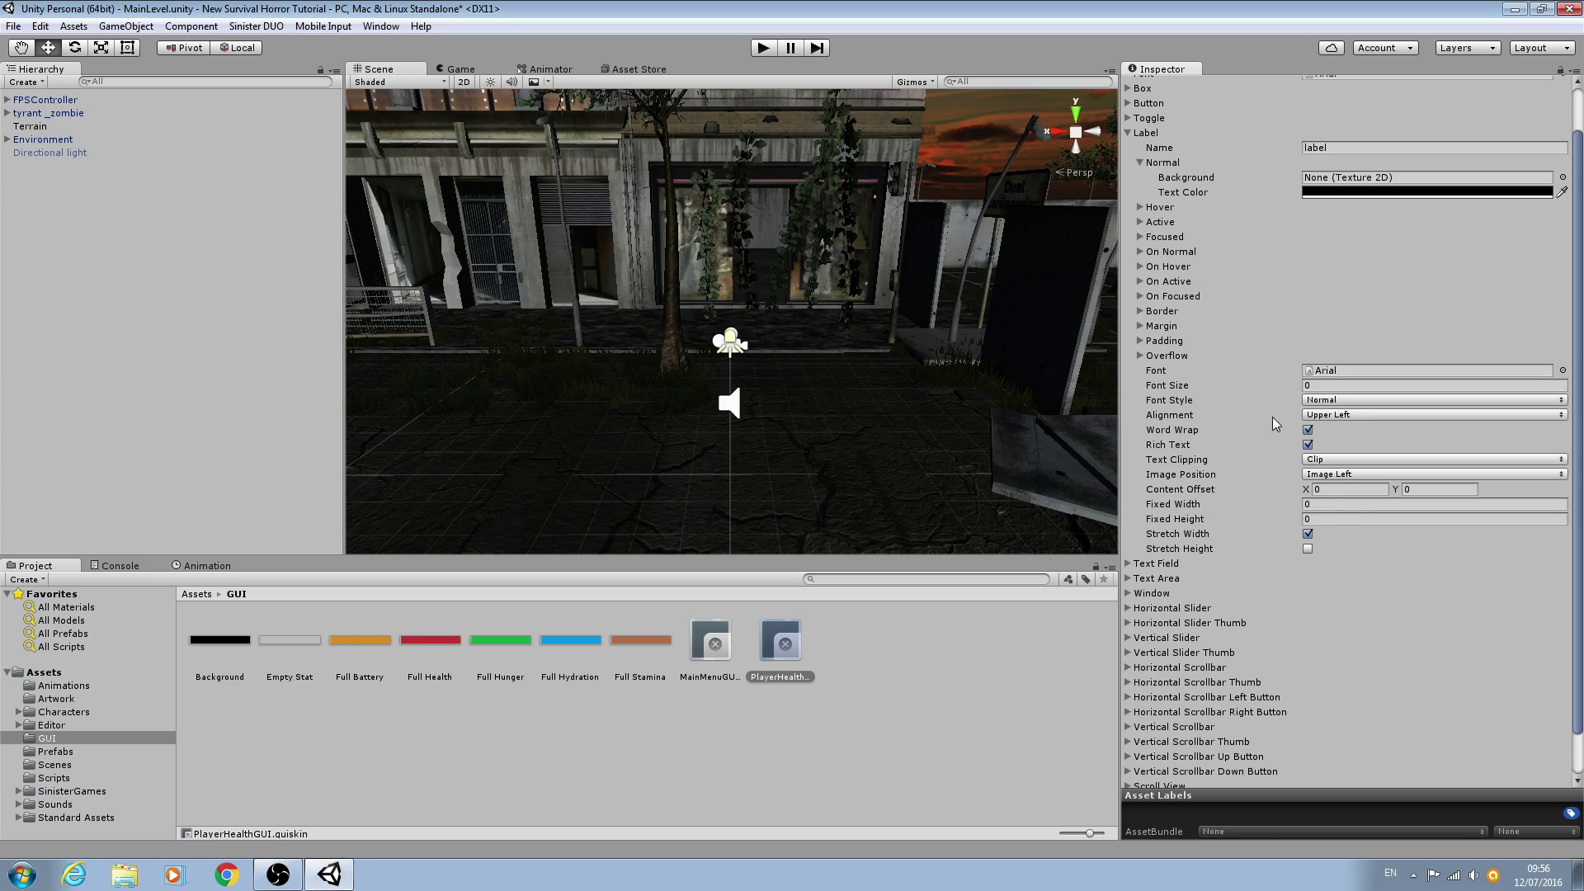
- Change the PlayerHealthGUI Label's alignment from Upper Left to Middle Center
{"action": "left_click", "coordinate": [1319, 416]}
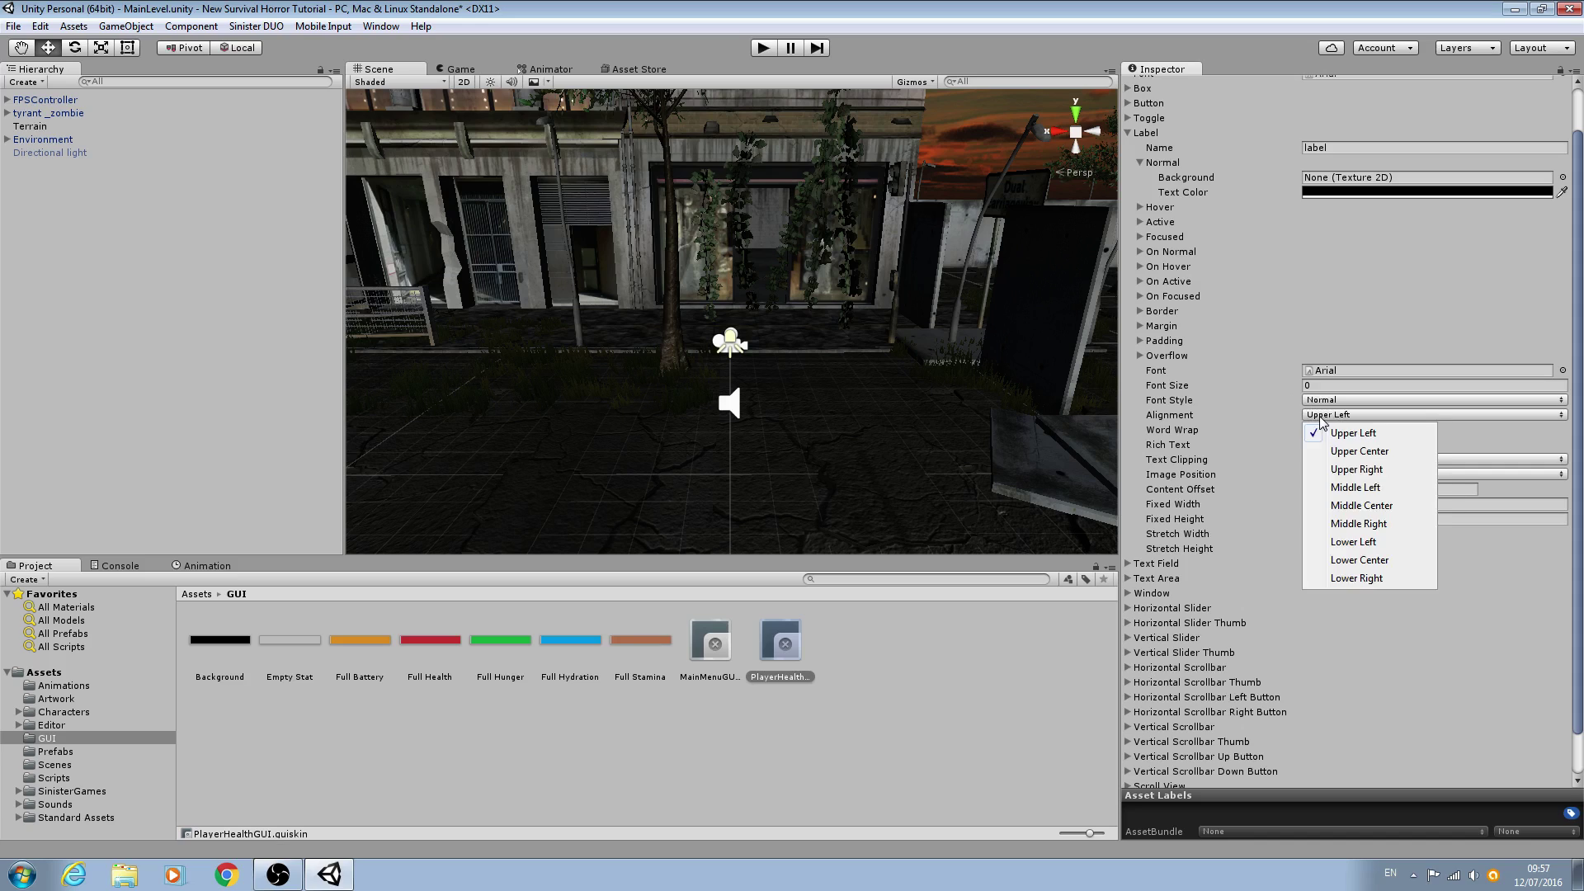
{"action": "left_click", "coordinate": [1362, 506]}
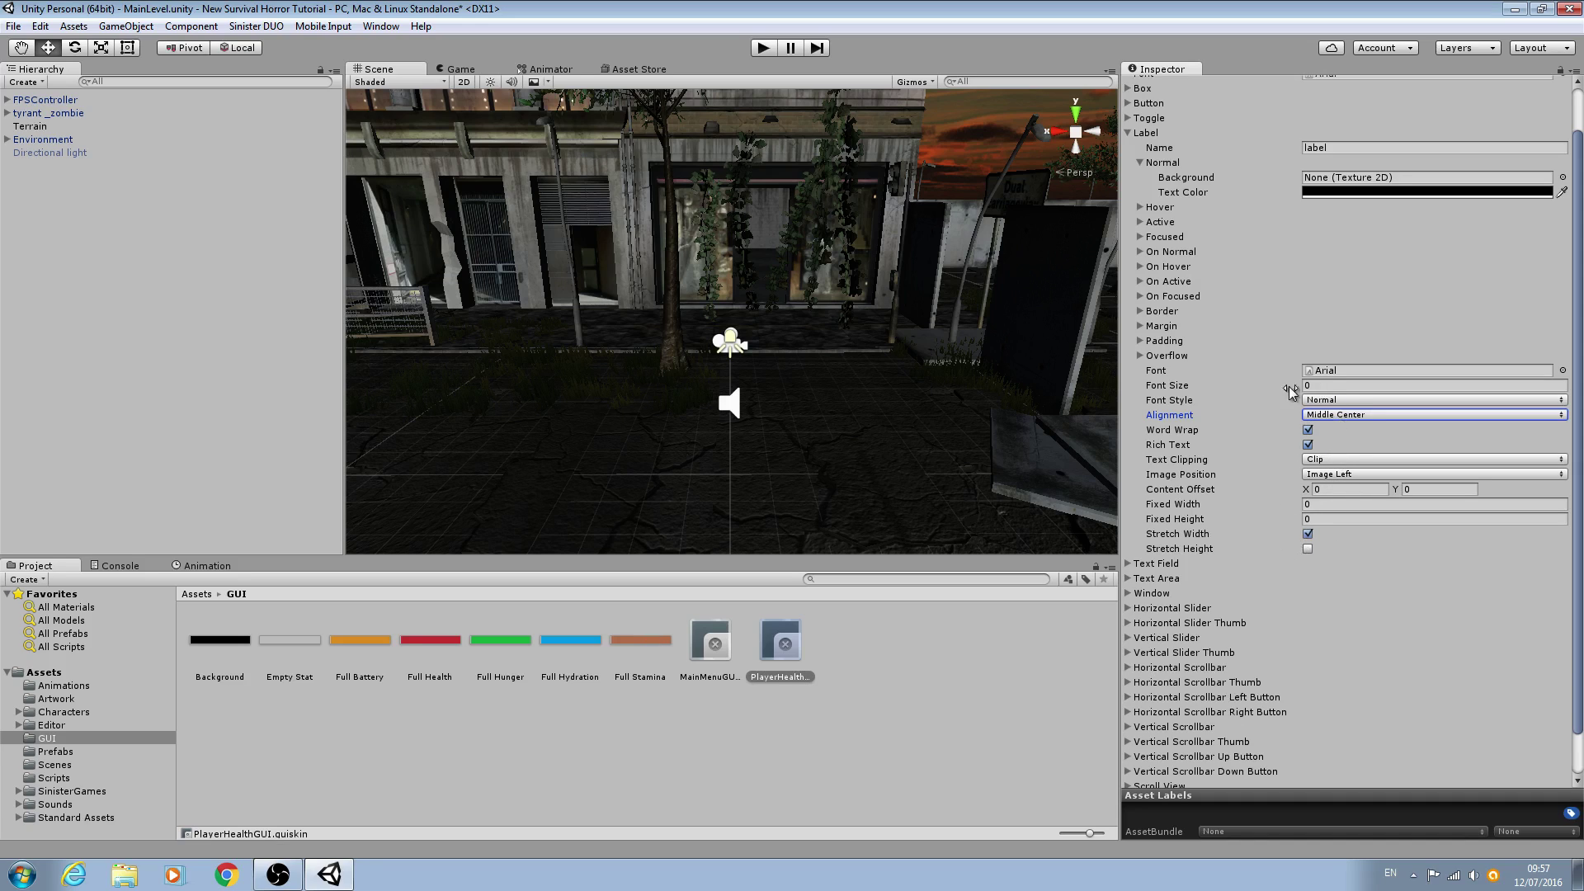
- Enter 12 as the Label font size, then deselect the asset
{"action": "left_click", "coordinate": [1311, 385]}
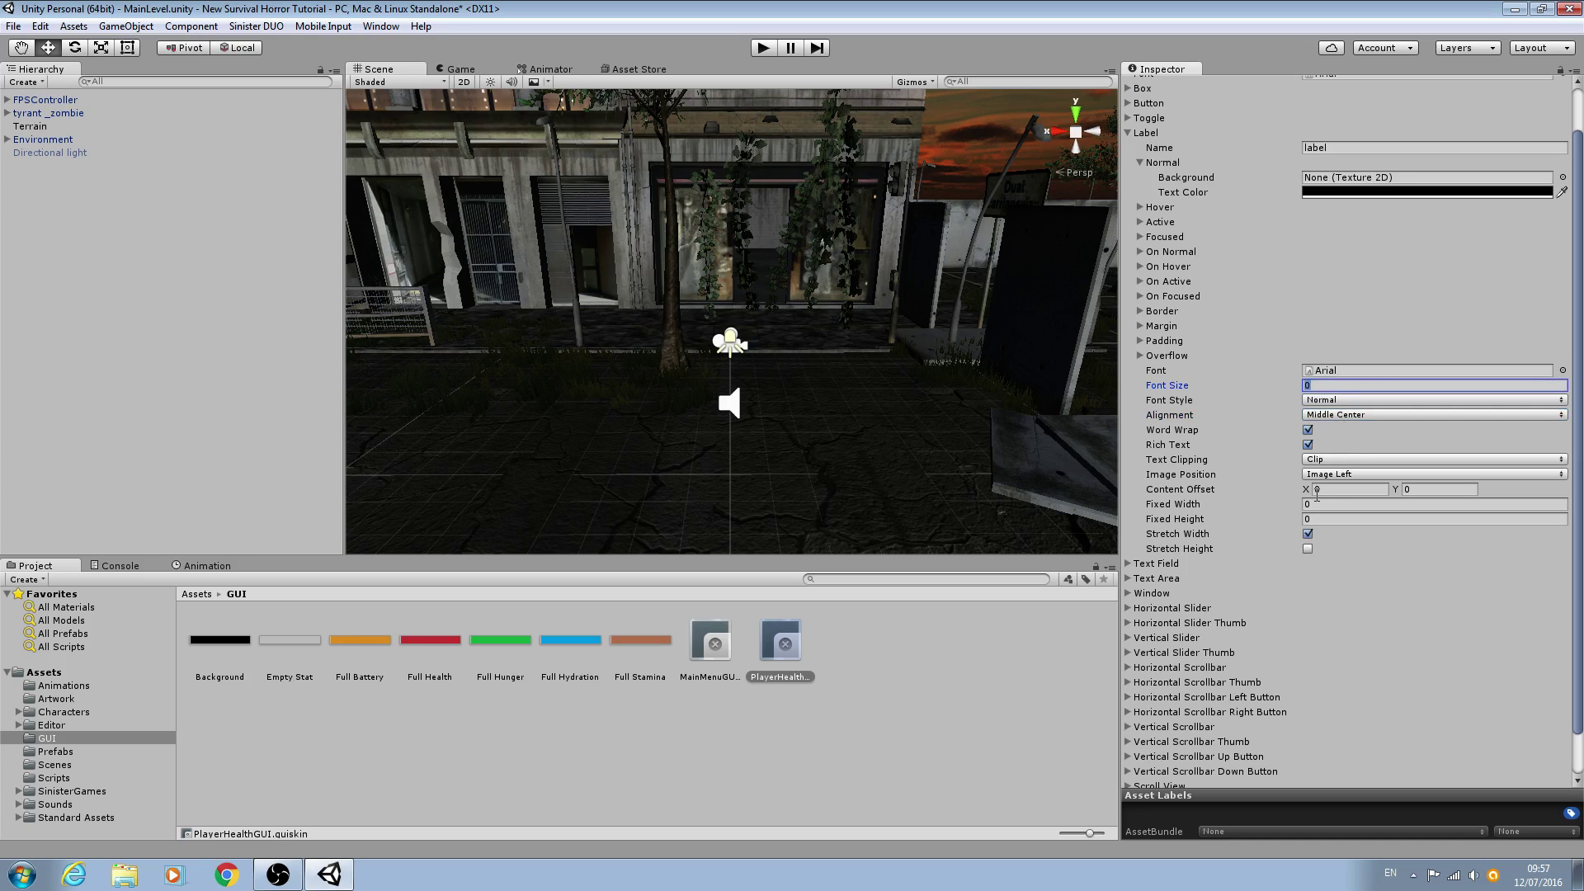
{"action": "type", "text": "12"}
{"action": "scroll", "coordinate": [1056, 378], "scroll_direction": "up", "scroll_amount": 3}
{"action": "scroll", "coordinate": [1057, 378], "scroll_direction": "down", "scroll_amount": 3}
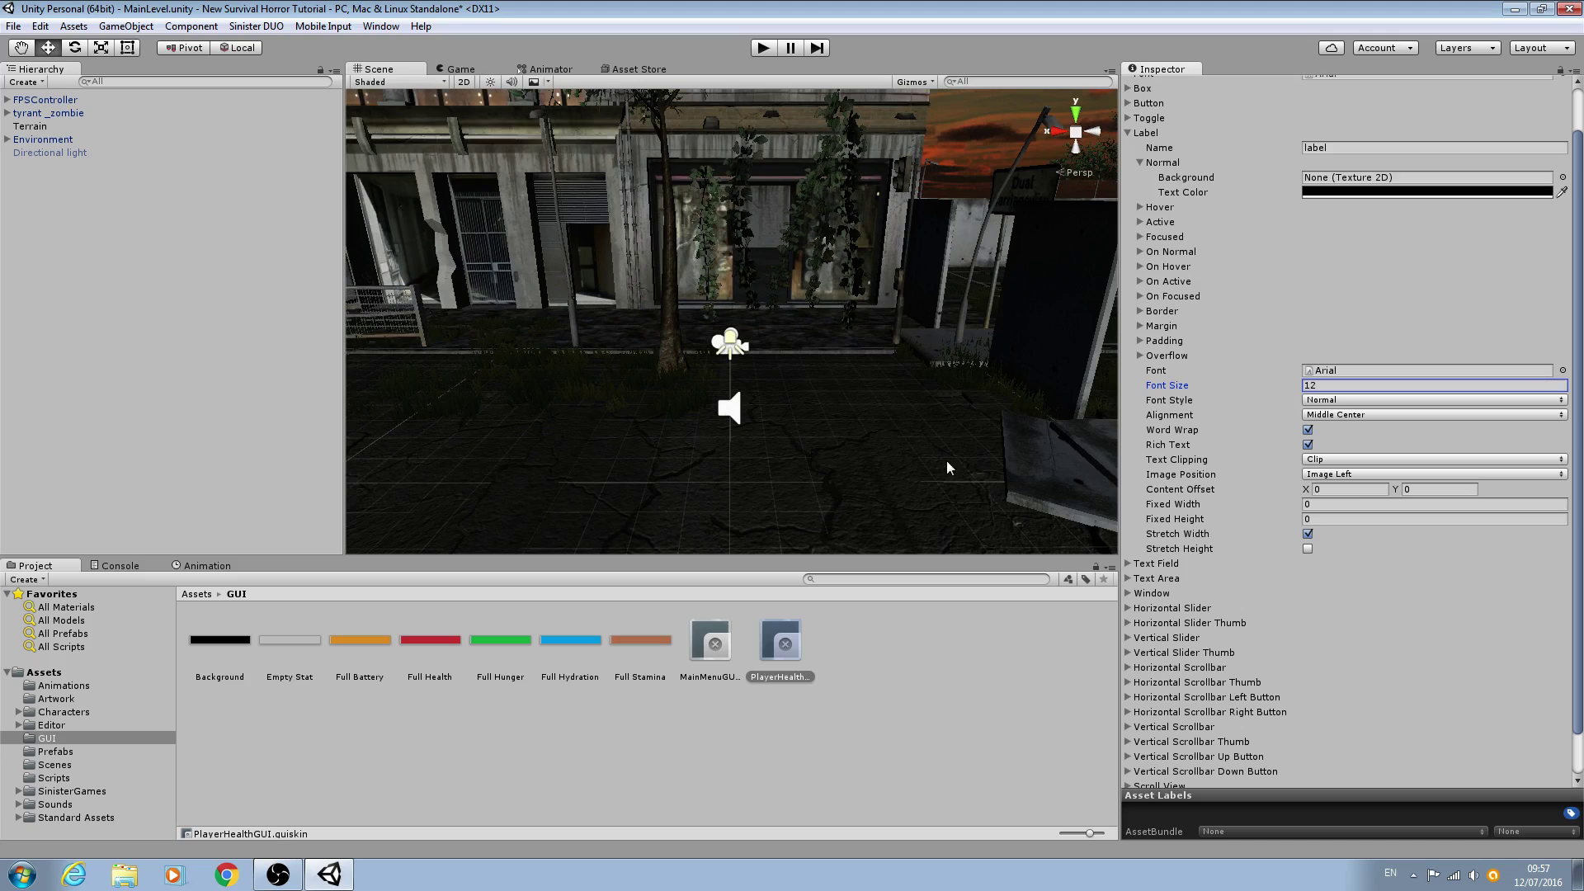
{"action": "left_click", "coordinate": [870, 640]}
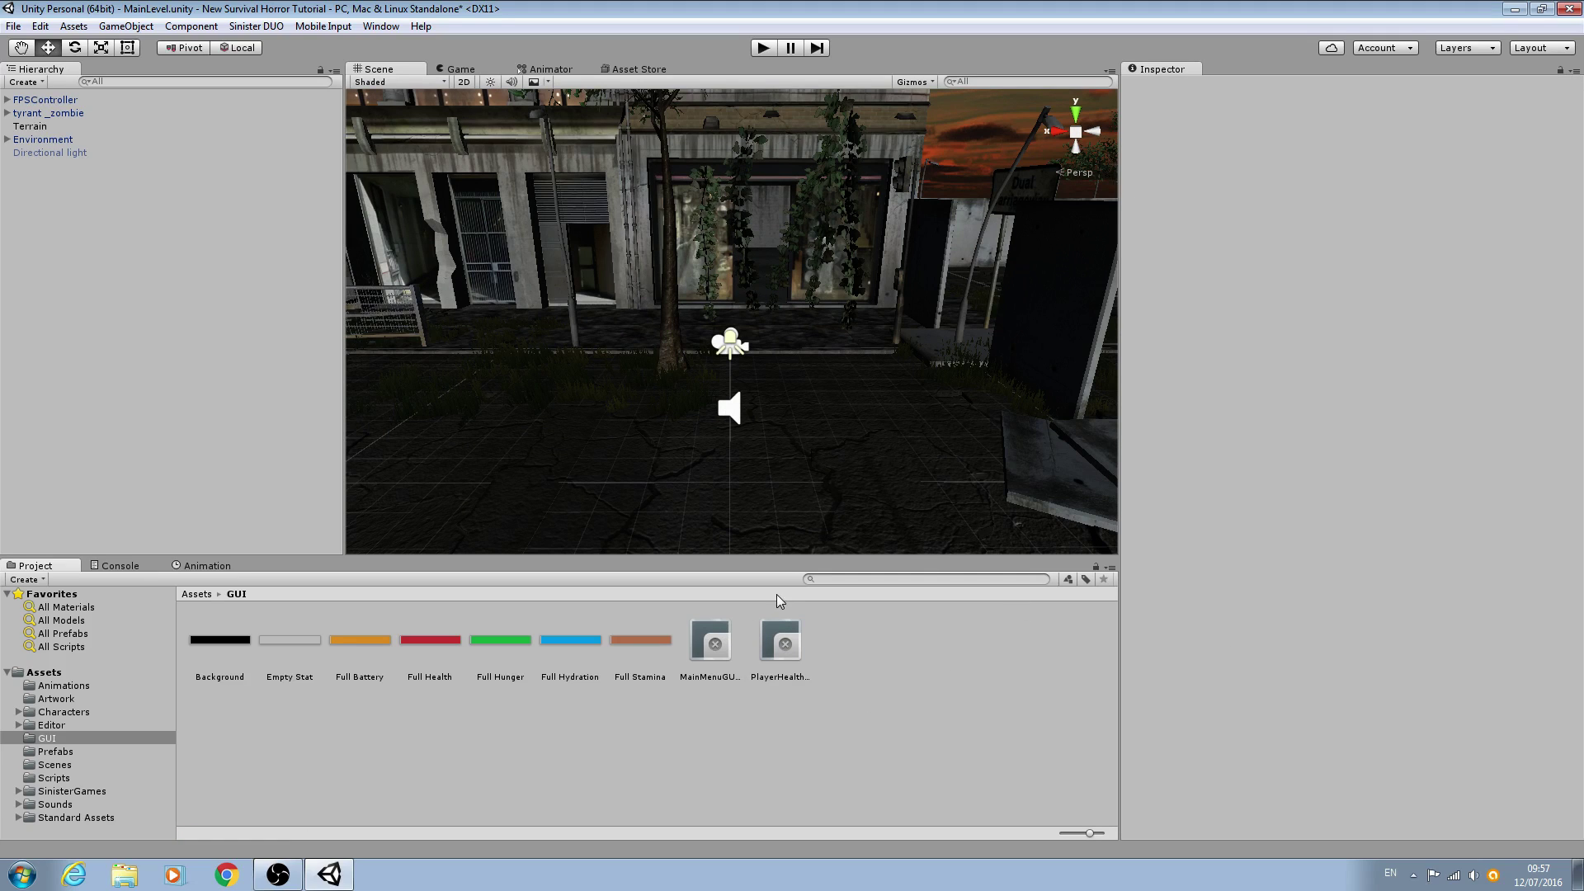
- Reselect PlayerHealthGUI and scroll the Inspector to review its Arial, size 12, Middle Center Label
{"action": "left_click", "coordinate": [781, 652]}
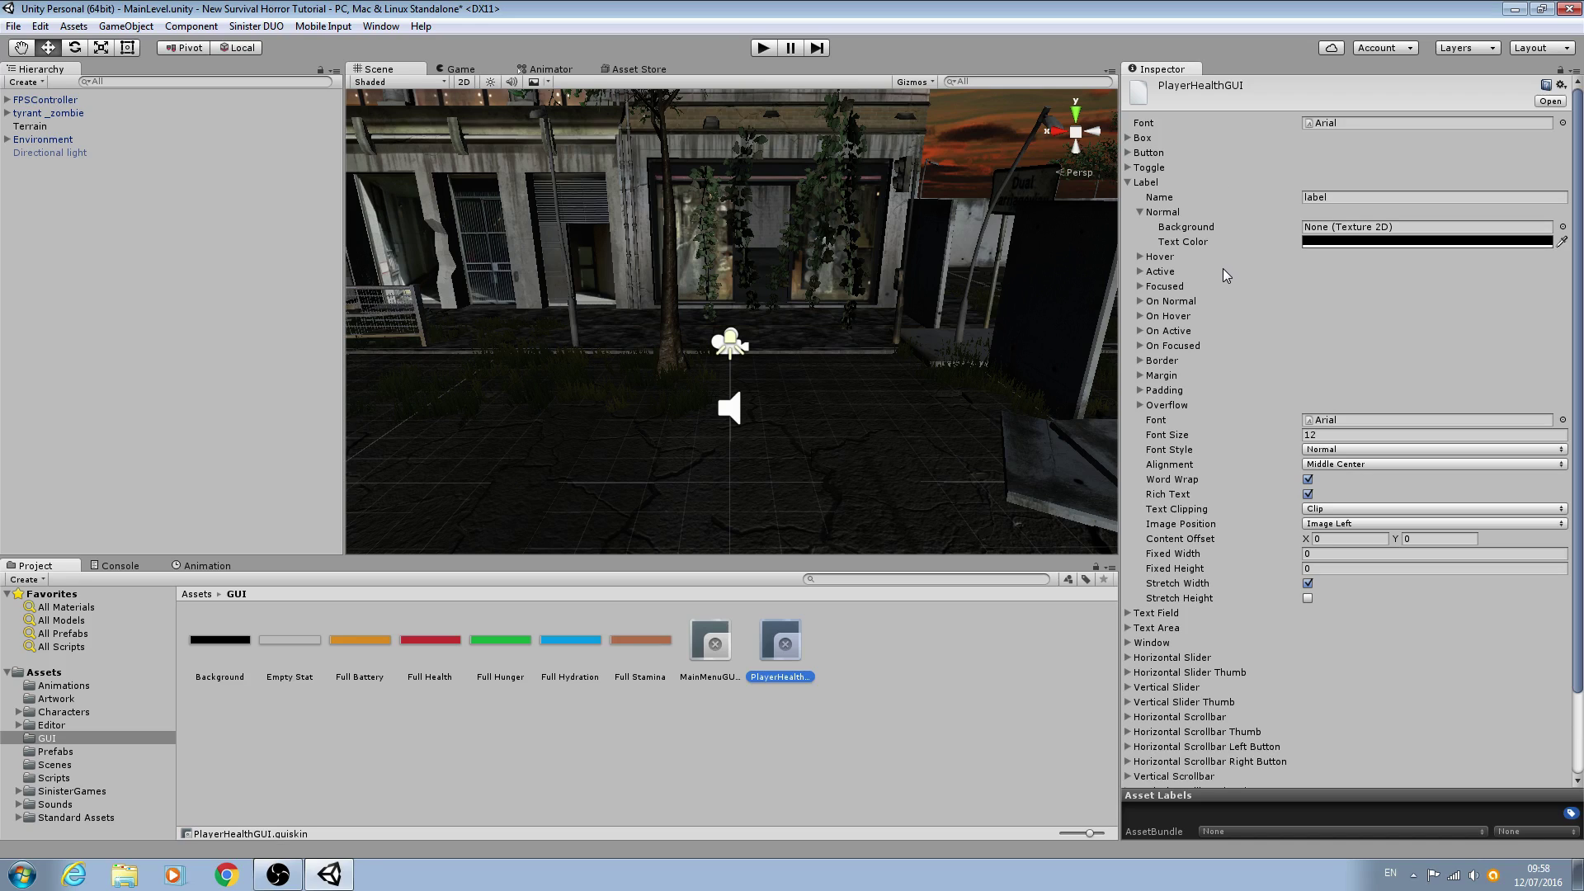
{"action": "left_click_drag", "start_coordinate": [1577, 263], "coordinate": [1551, 367]}
{"action": "scroll", "coordinate": [1535, 338], "scroll_direction": "up", "scroll_amount": 3}
- Drag PlayerHealthGUI onto the FPSController's My GUI Health Style field, then select the Full Health texture
{"action": "left_click", "coordinate": [53, 101]}
{"action": "scroll", "coordinate": [1238, 645], "scroll_direction": "down", "scroll_amount": 5}
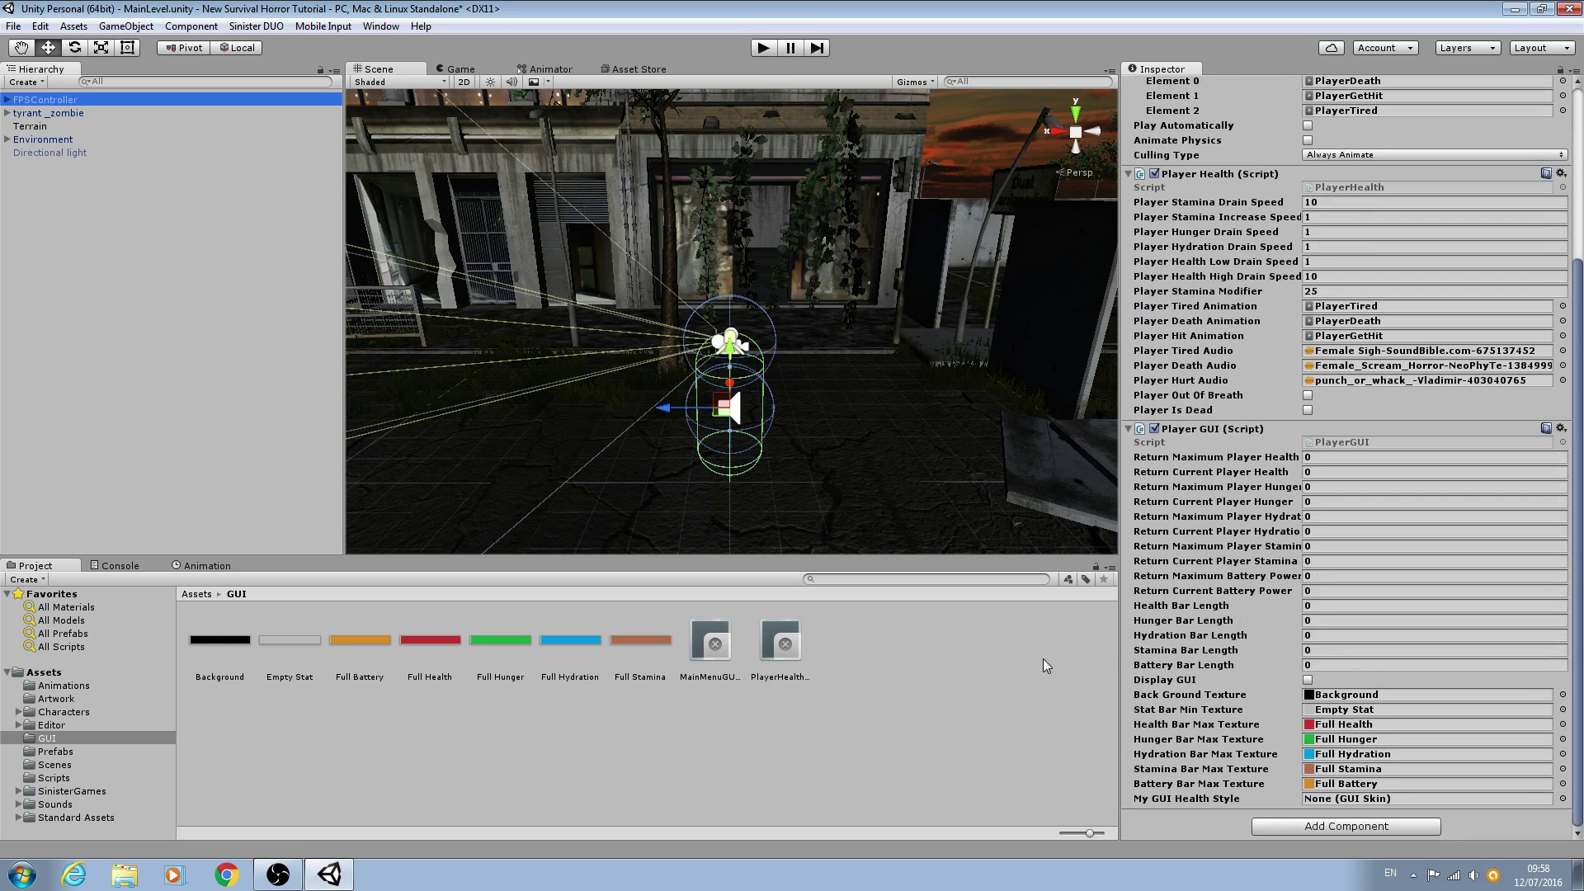
{"action": "left_click_drag", "start_coordinate": [780, 644], "coordinate": [1333, 800]}
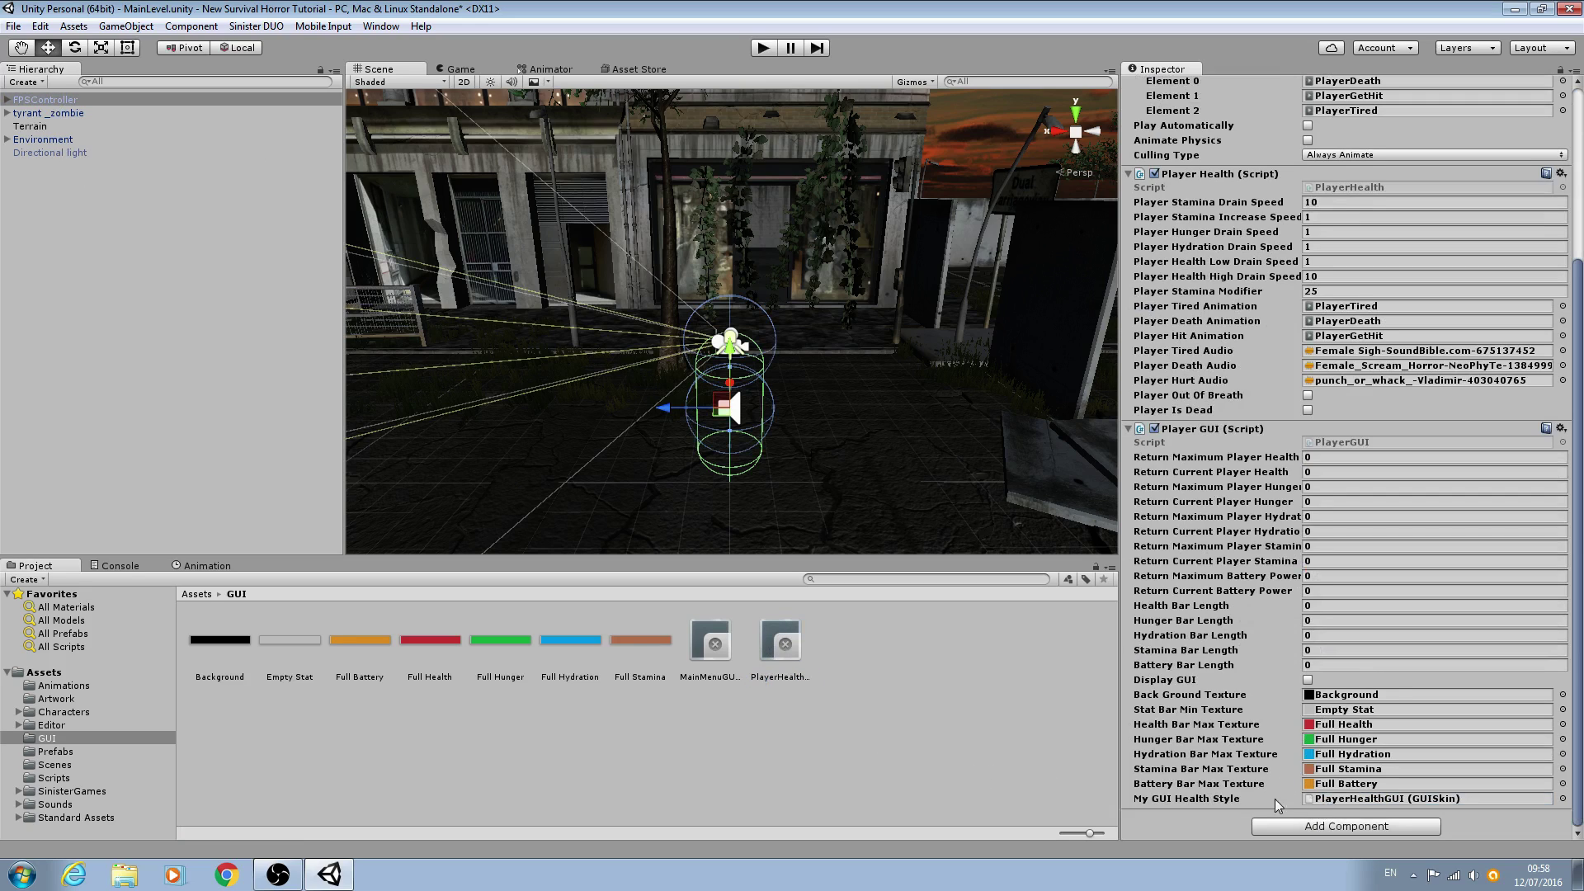
{"action": "left_click", "coordinate": [1374, 801]}
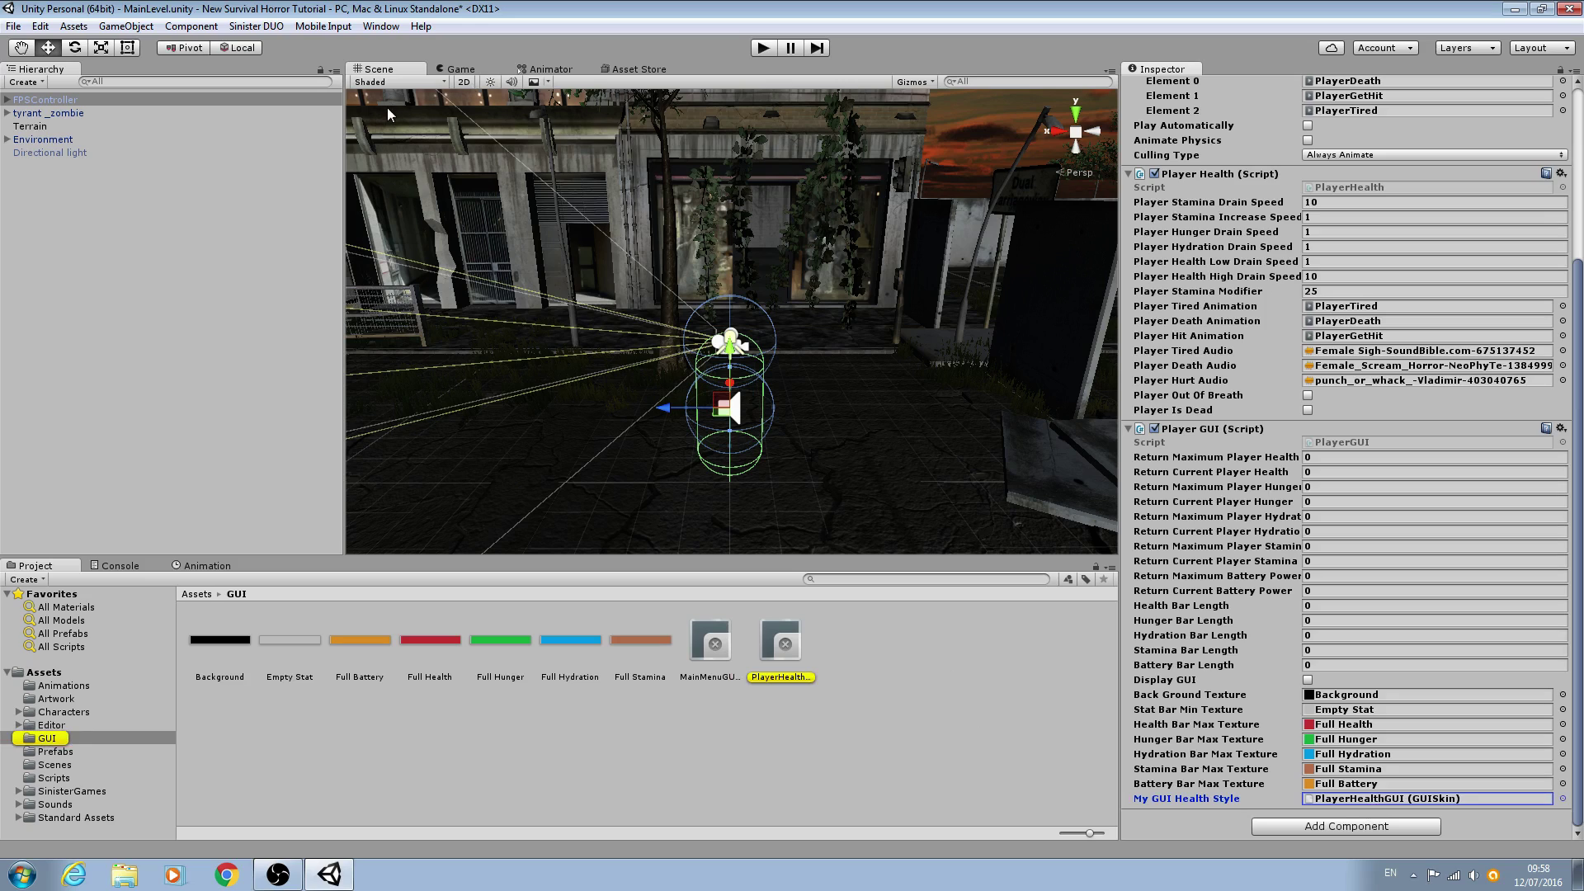
{"action": "left_click", "coordinate": [429, 644]}
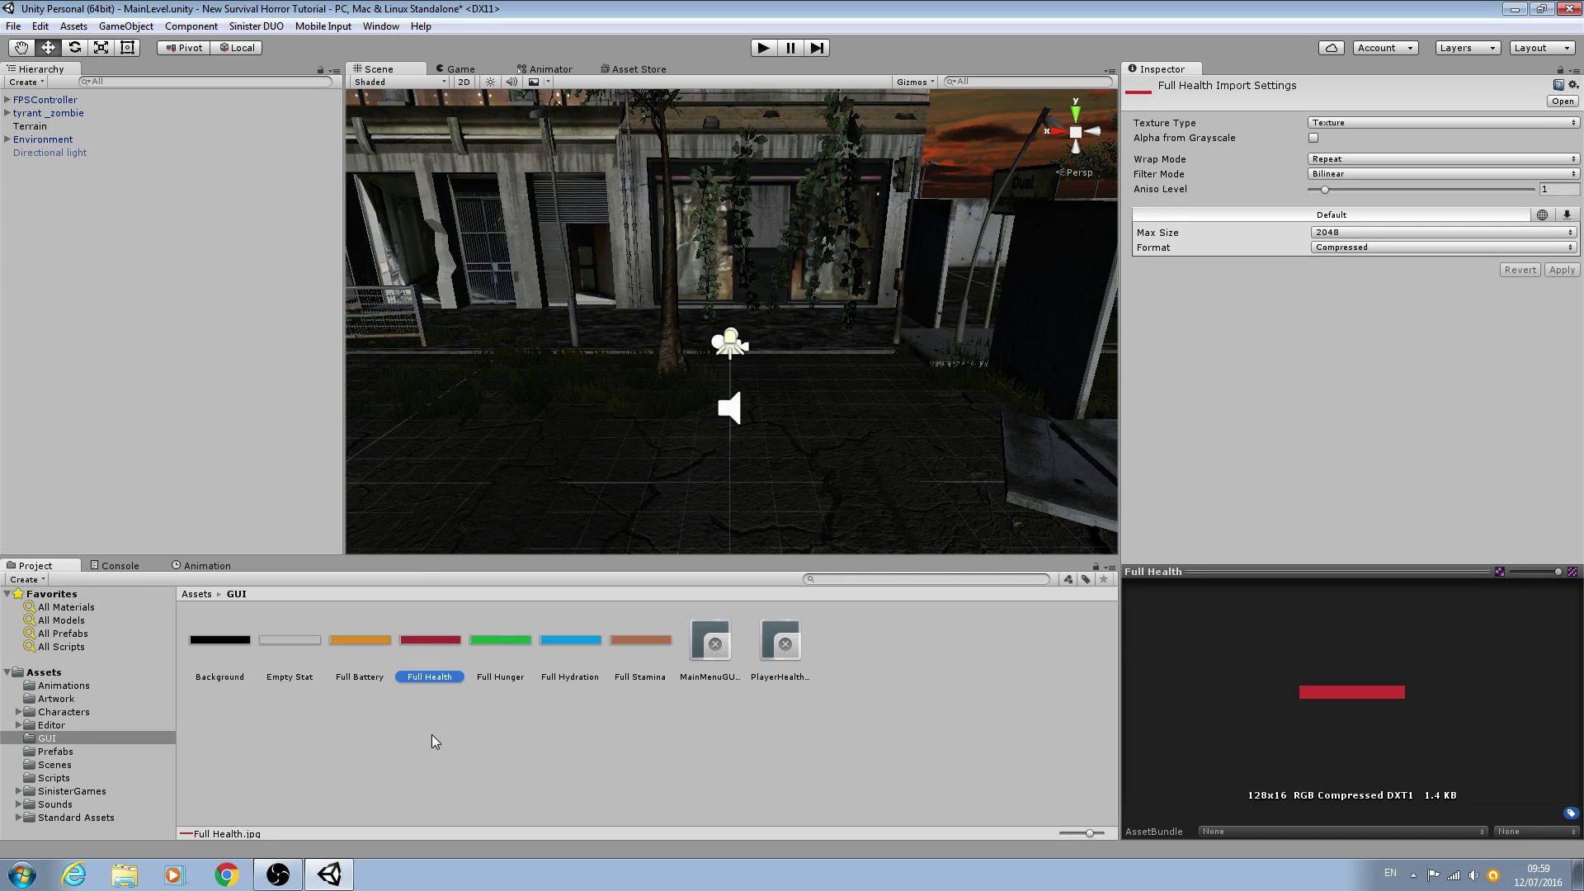
- Preview the Full Hunger, Hydration and Stamina textures, ending on the 256×32 Full Battery texture
{"action": "left_click", "coordinate": [497, 637]}
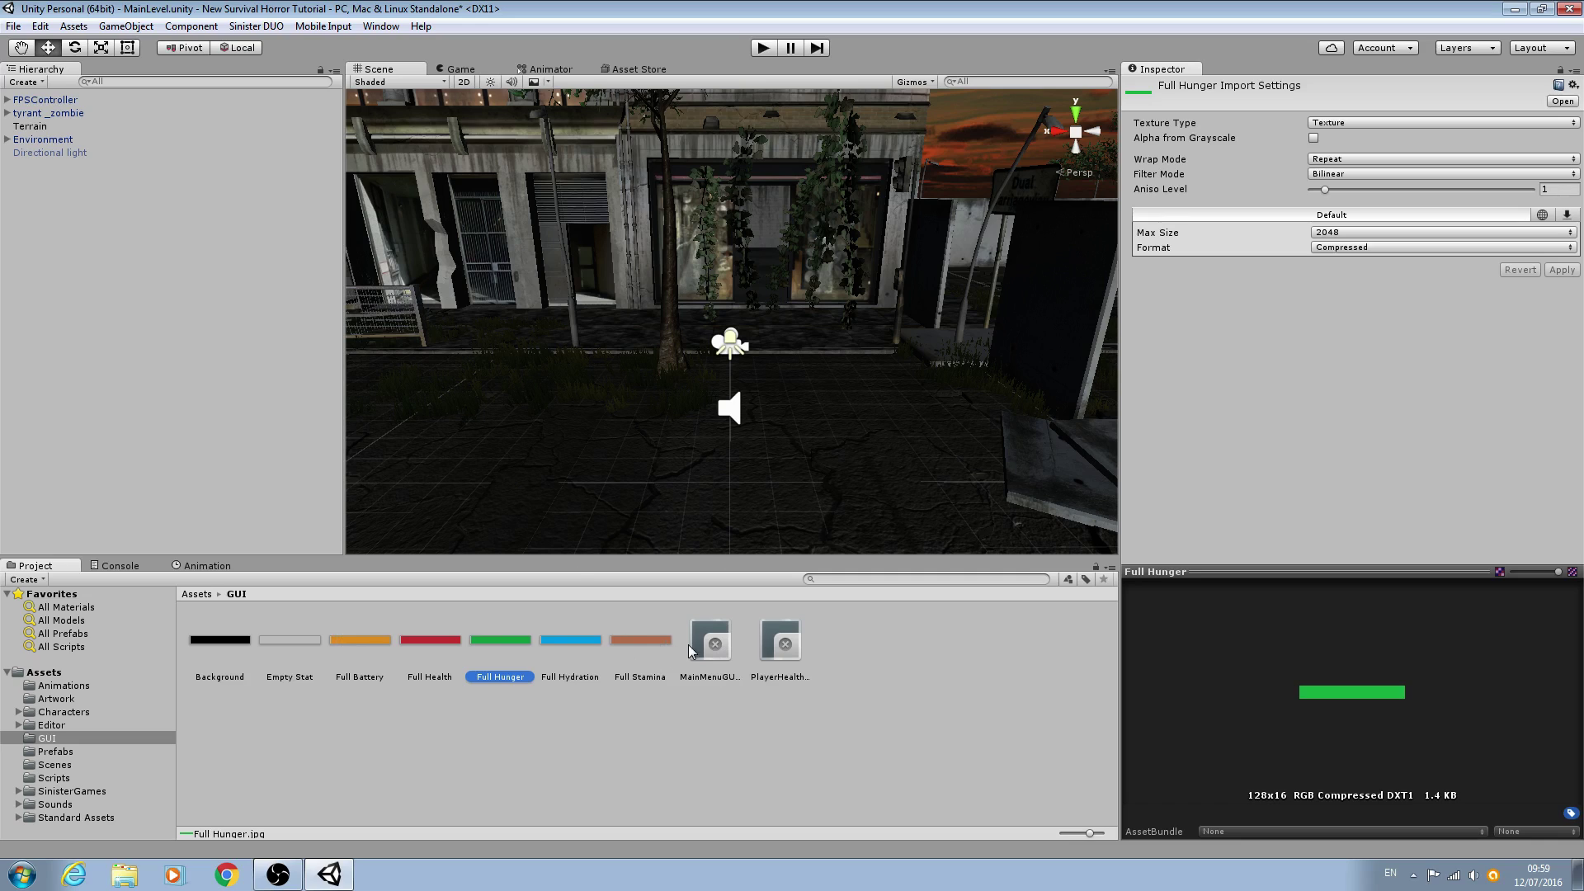
{"action": "left_click", "coordinate": [603, 642]}
{"action": "left_click", "coordinate": [646, 637]}
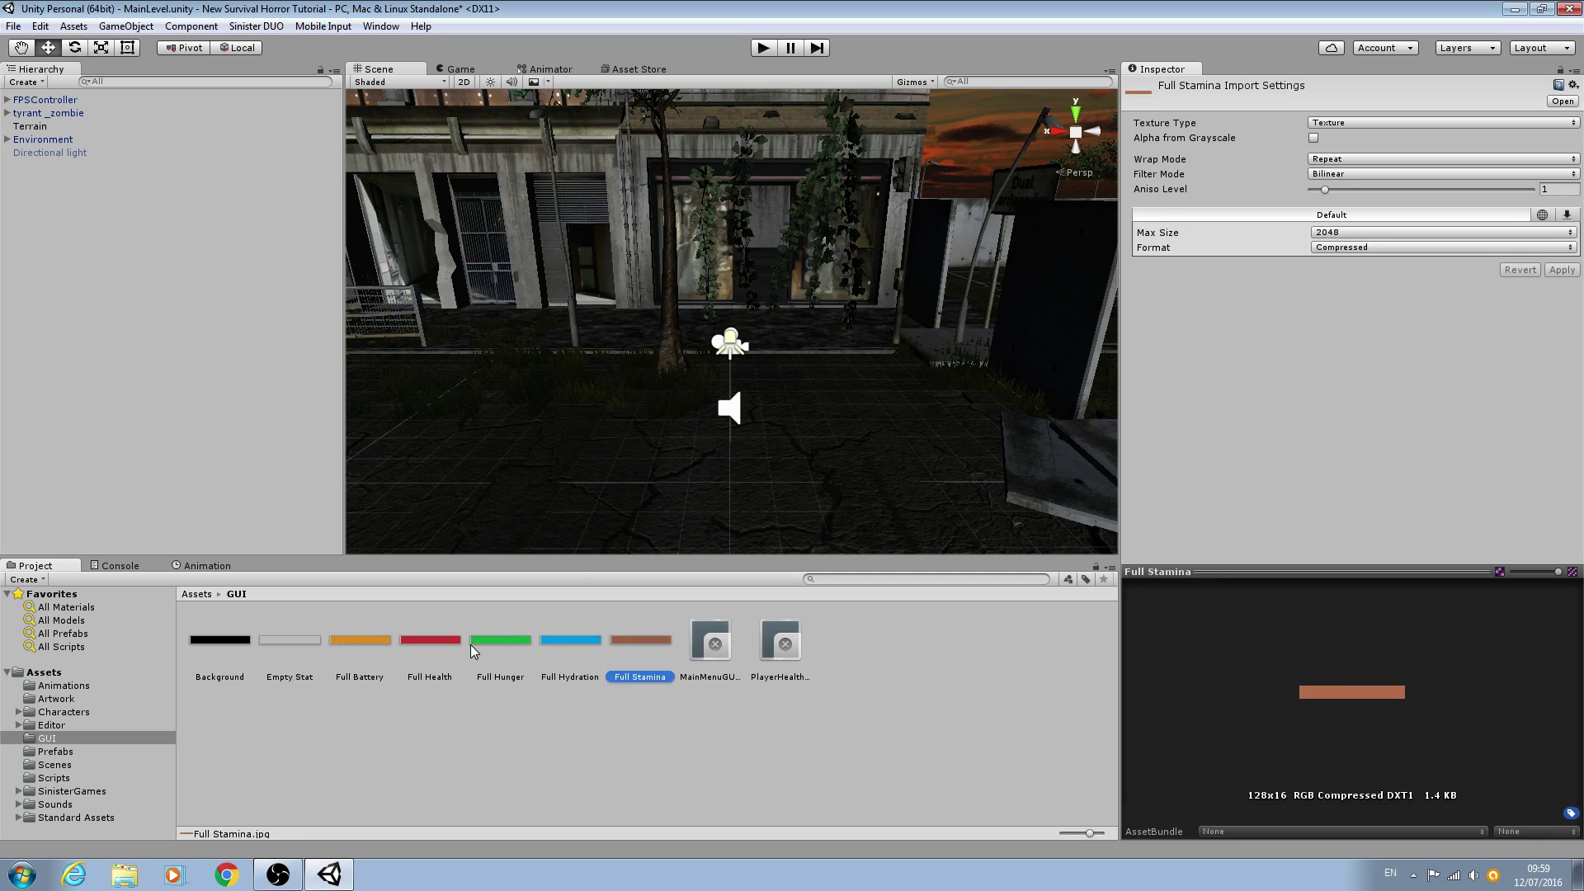
{"action": "left_click", "coordinate": [483, 642]}
{"action": "left_click", "coordinate": [359, 641]}
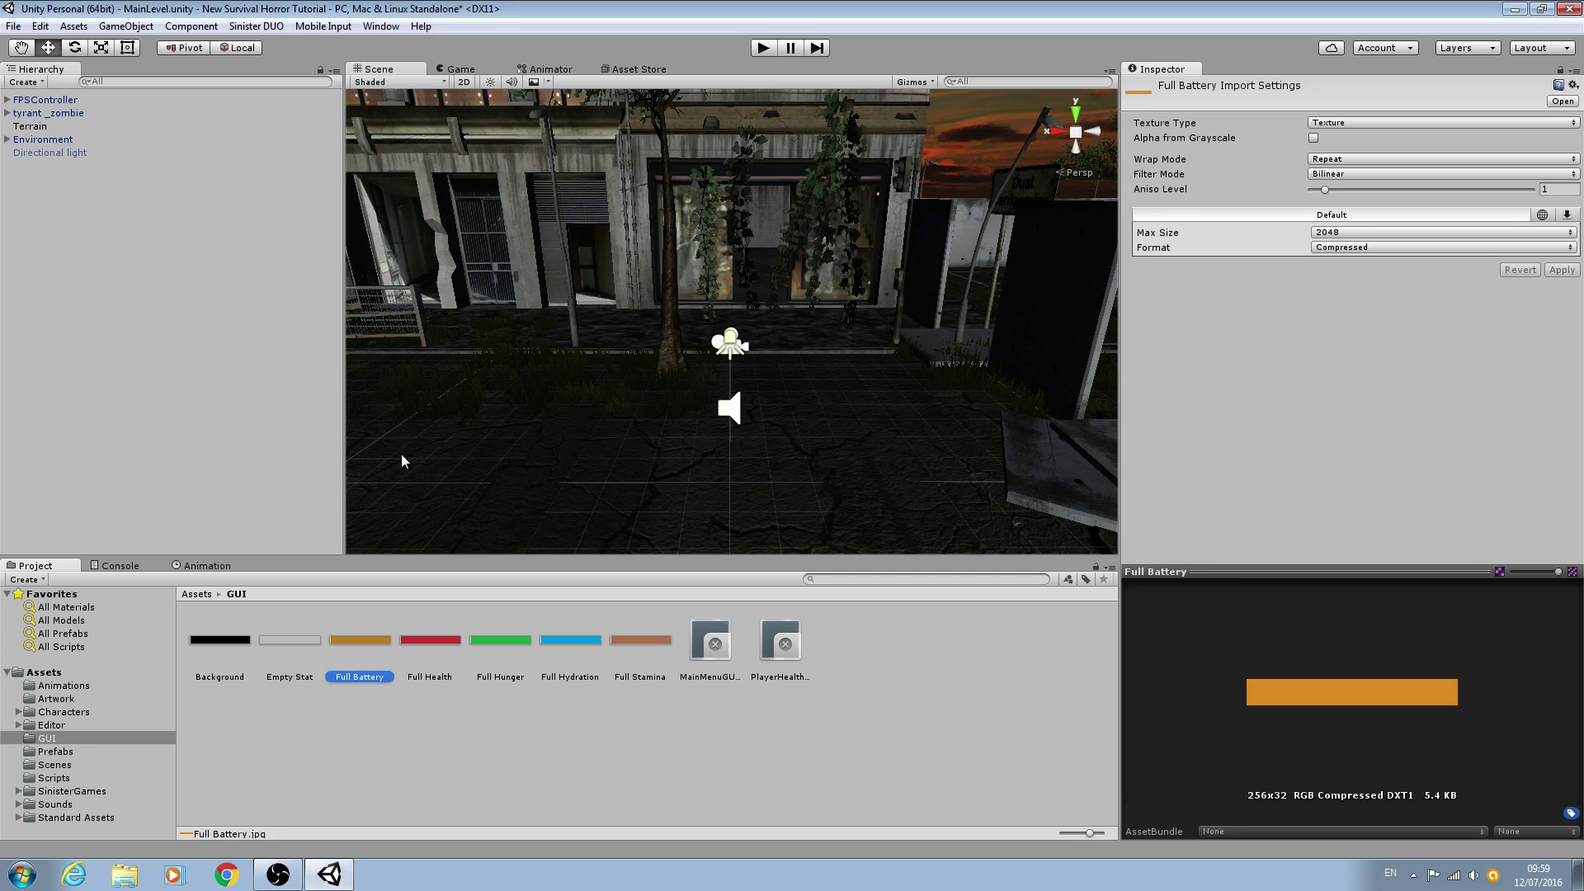
- Reselect FPSController and bring its Player GUI script, with the PlayerHealthGUI health style, into view
{"action": "left_click", "coordinate": [45, 100]}
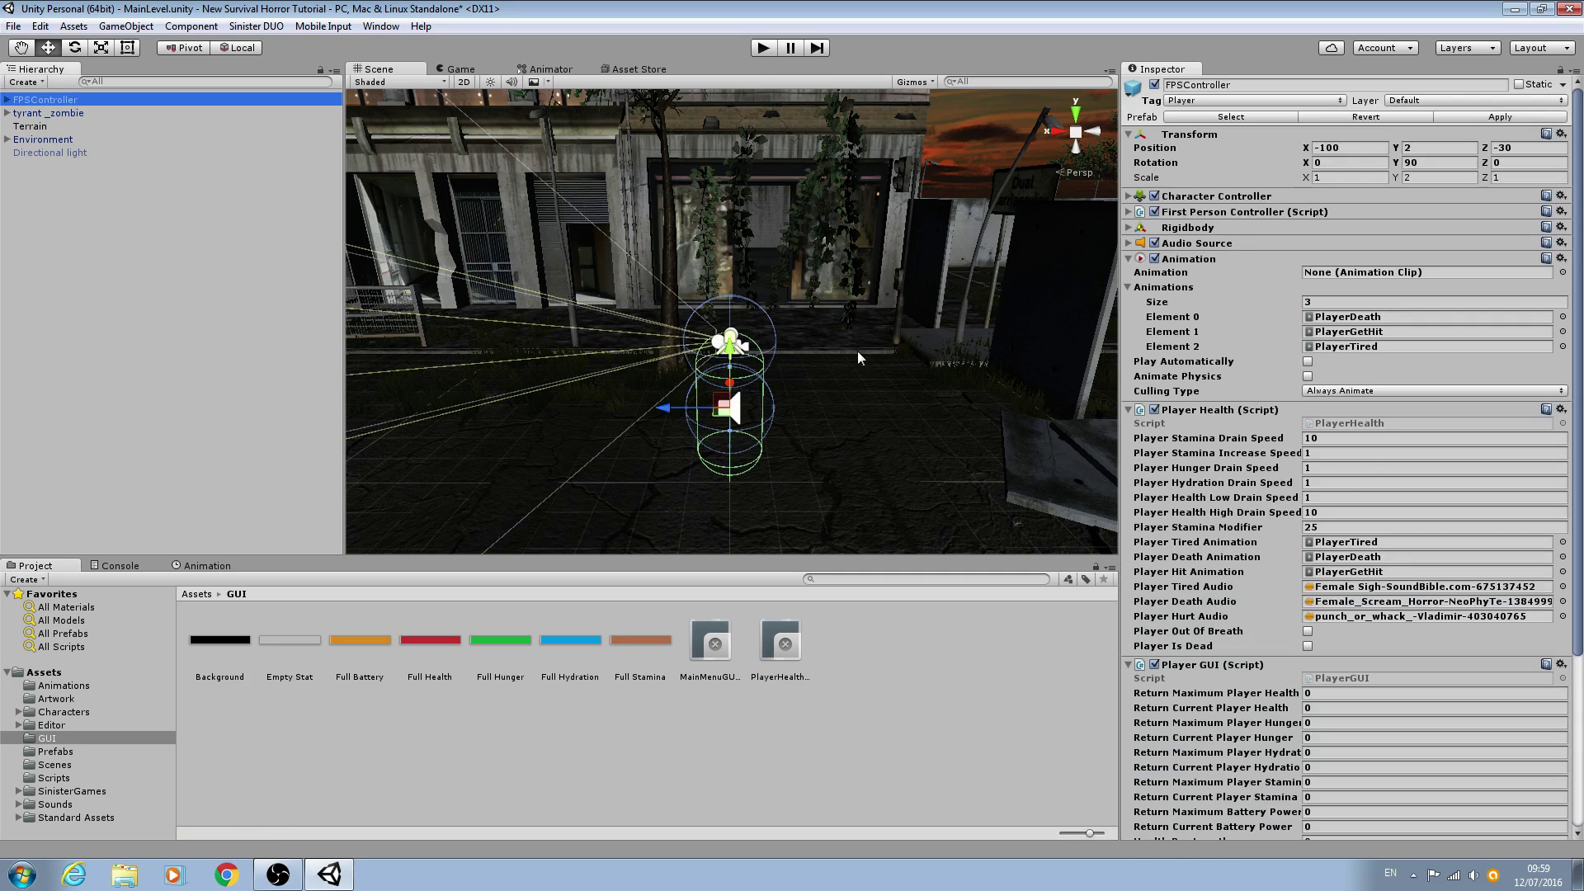
{"action": "scroll", "coordinate": [1215, 504], "scroll_direction": "down", "scroll_amount": 10}
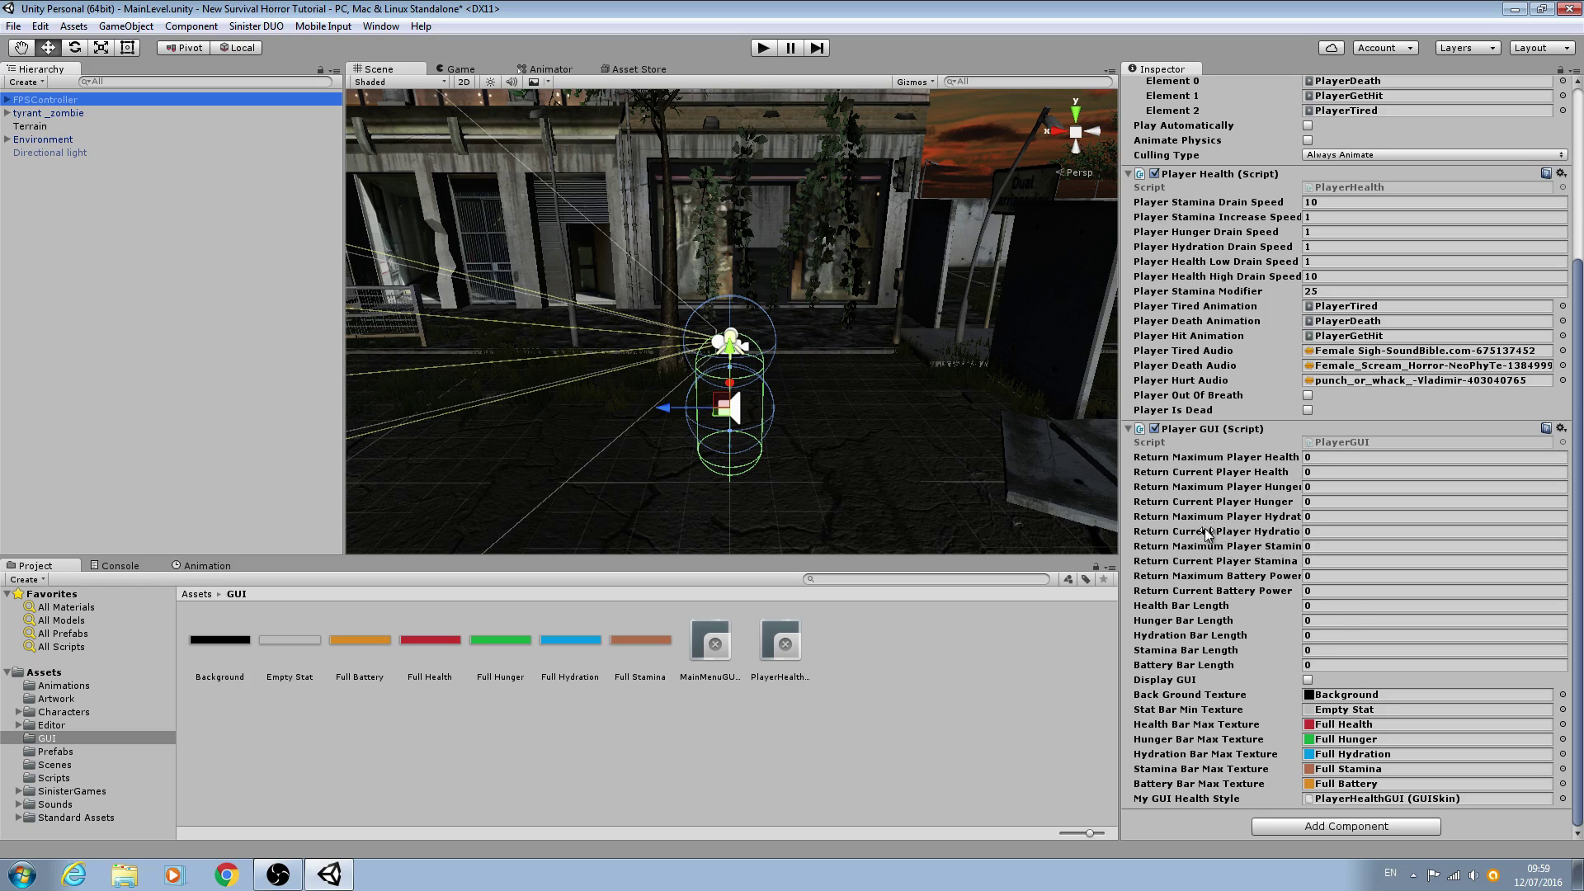
{"action": "scroll", "coordinate": [1181, 394], "scroll_direction": "up", "scroll_amount": 3}
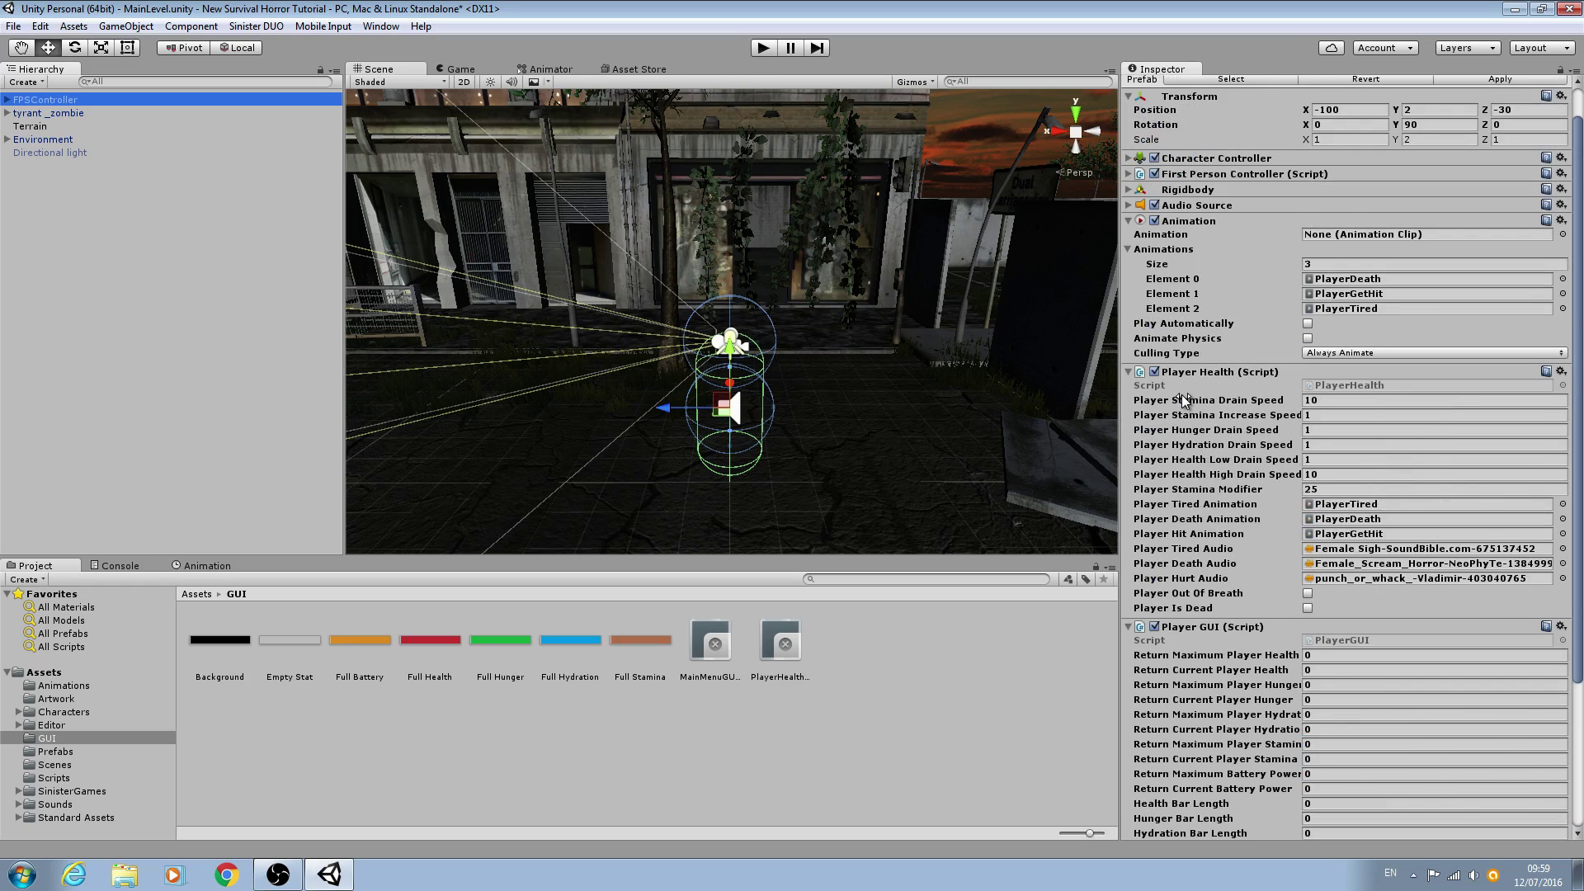
{"action": "scroll", "coordinate": [1181, 394], "scroll_direction": "down", "scroll_amount": 3}
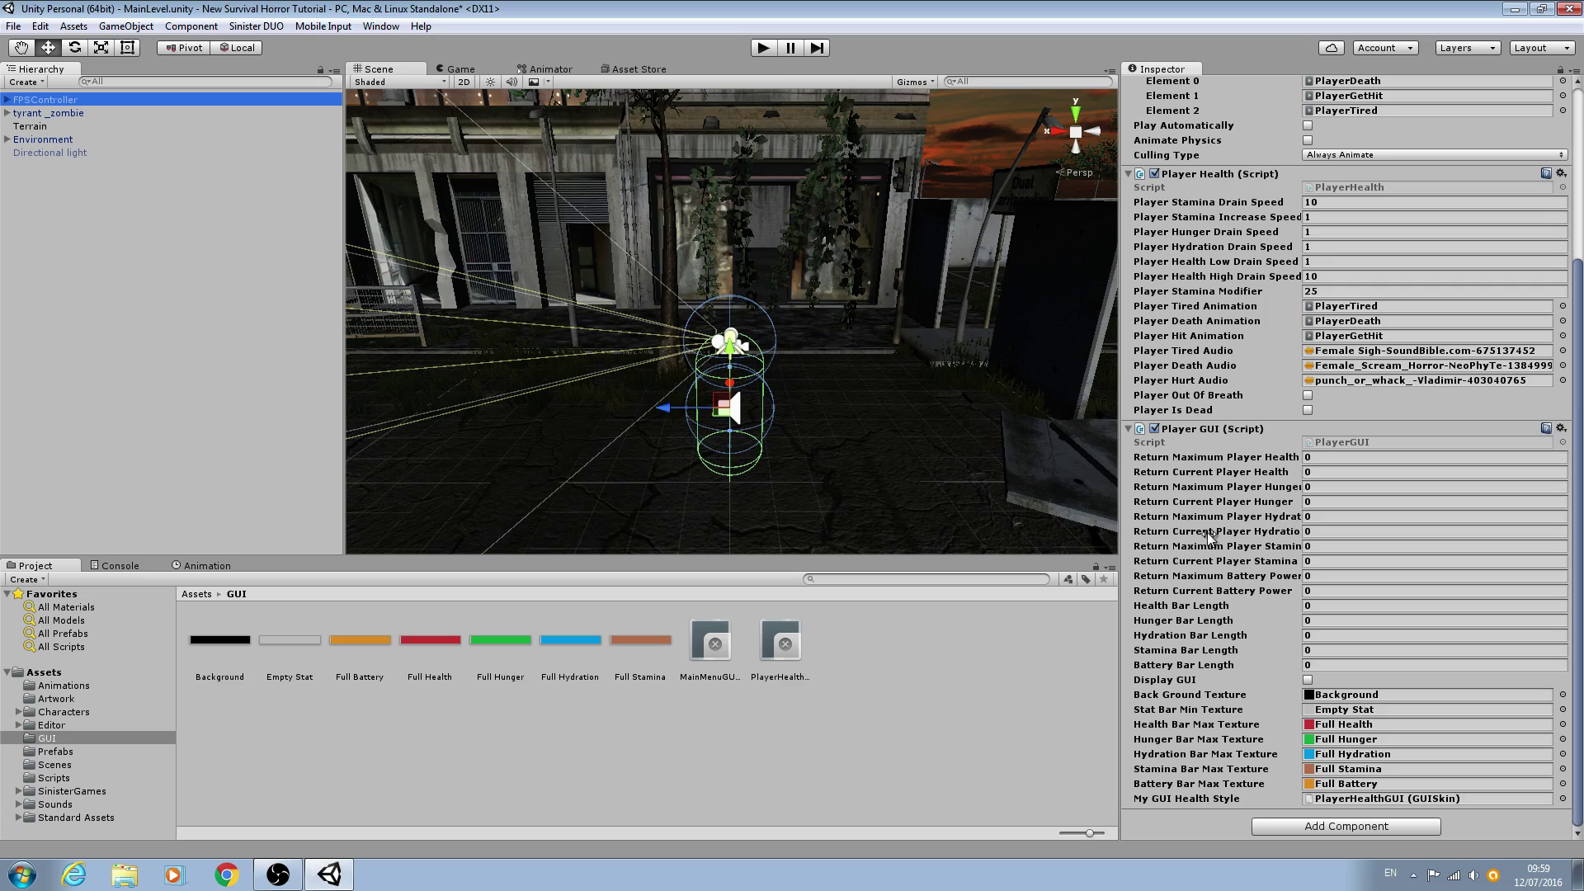